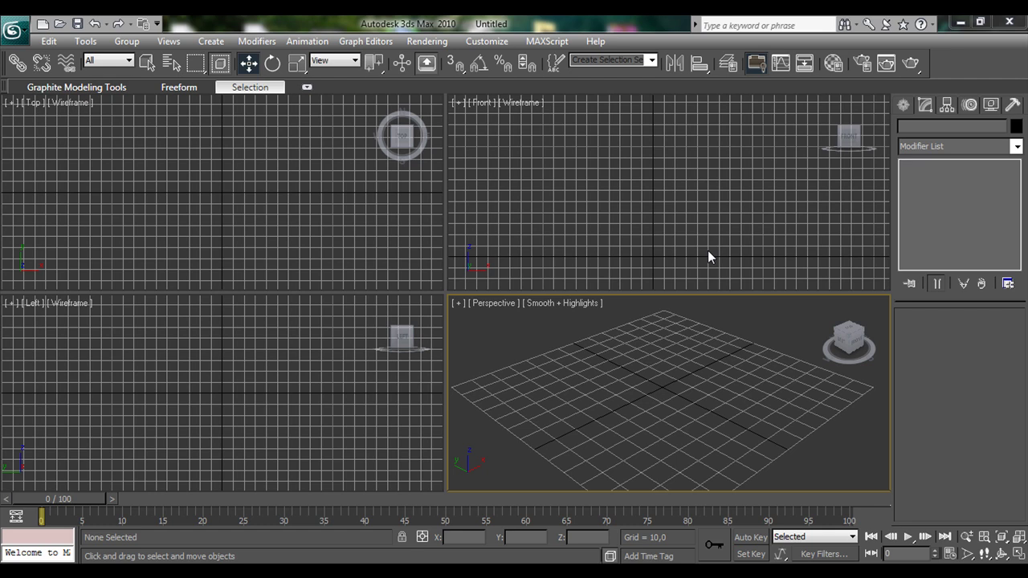
Step: Maximize the Front viewport and centre the grid origin in it
middle_drag(663, 227, 633, 195)
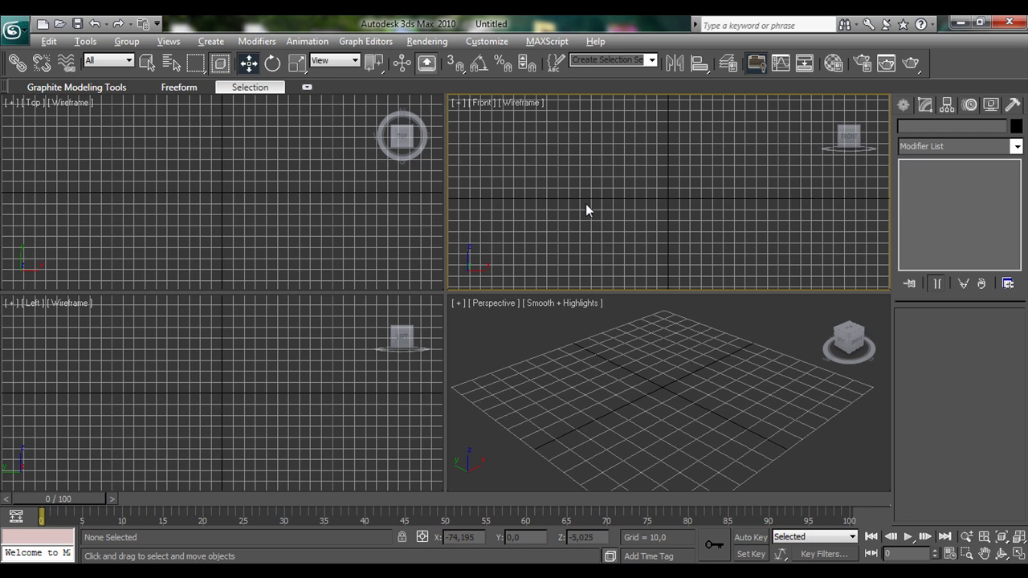
key(alt+w)
middle_drag(448, 336, 503, 319)
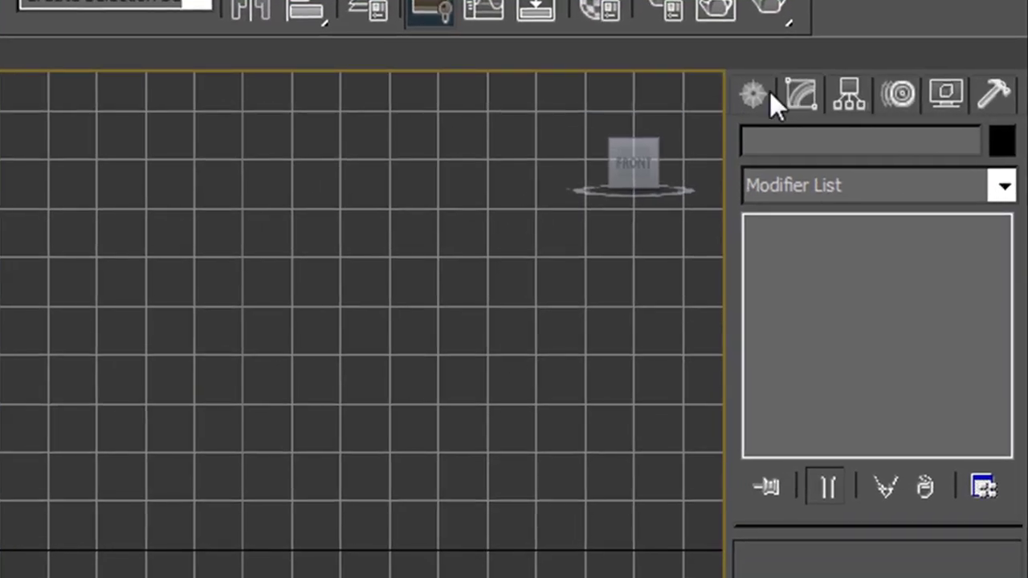
Step: Draw an open nine-point Line spline beside the vertical axis, with a flared foot, straight side, outward-curving shoulder and upright neck
click(763, 93)
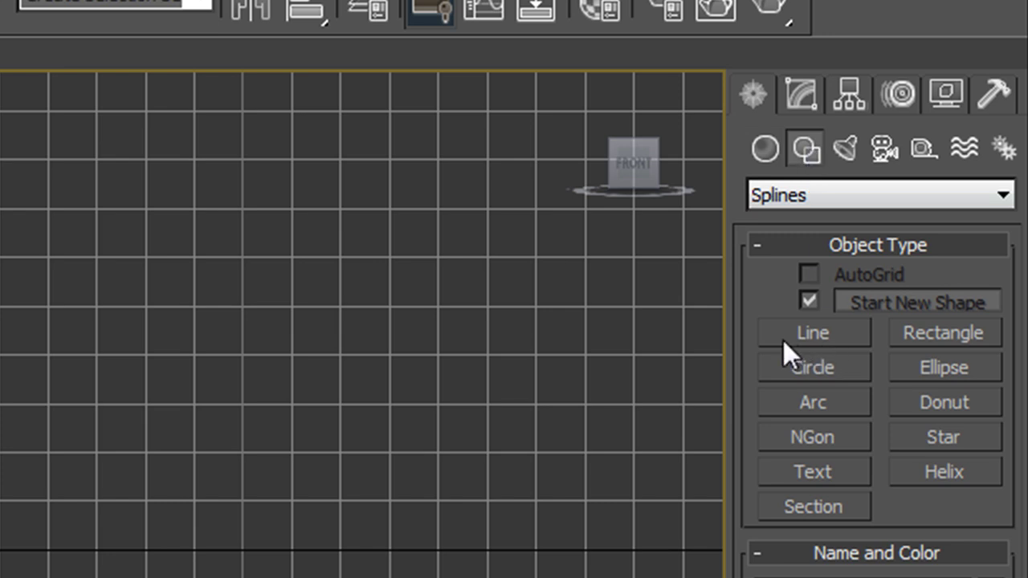
click(828, 338)
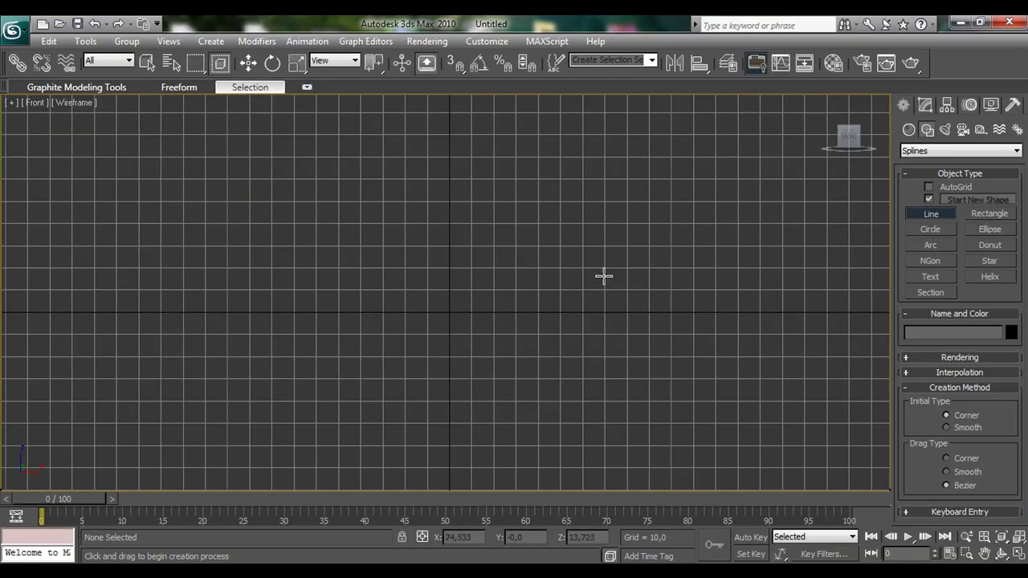
middle_drag(558, 245, 470, 306)
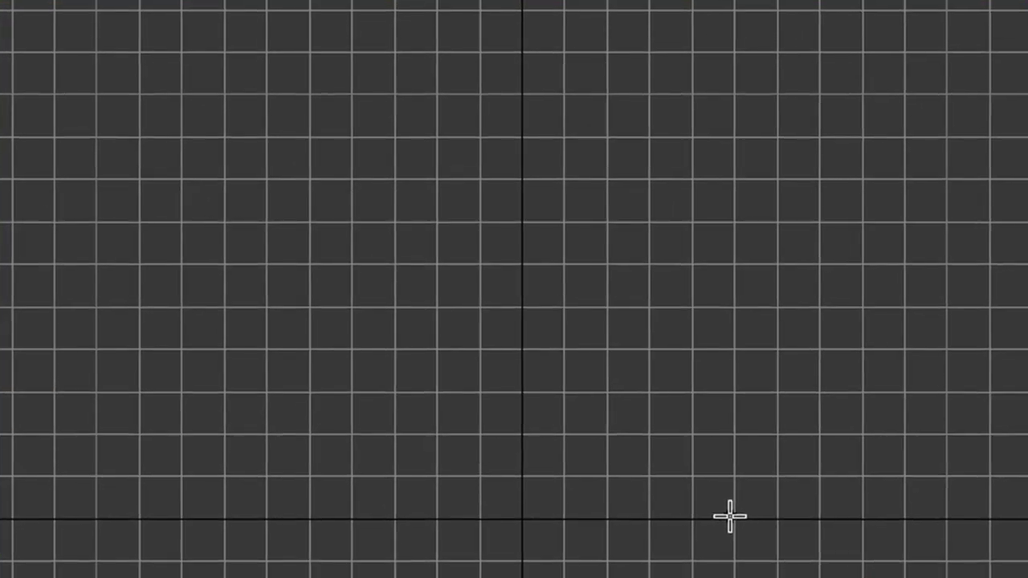
key(s)
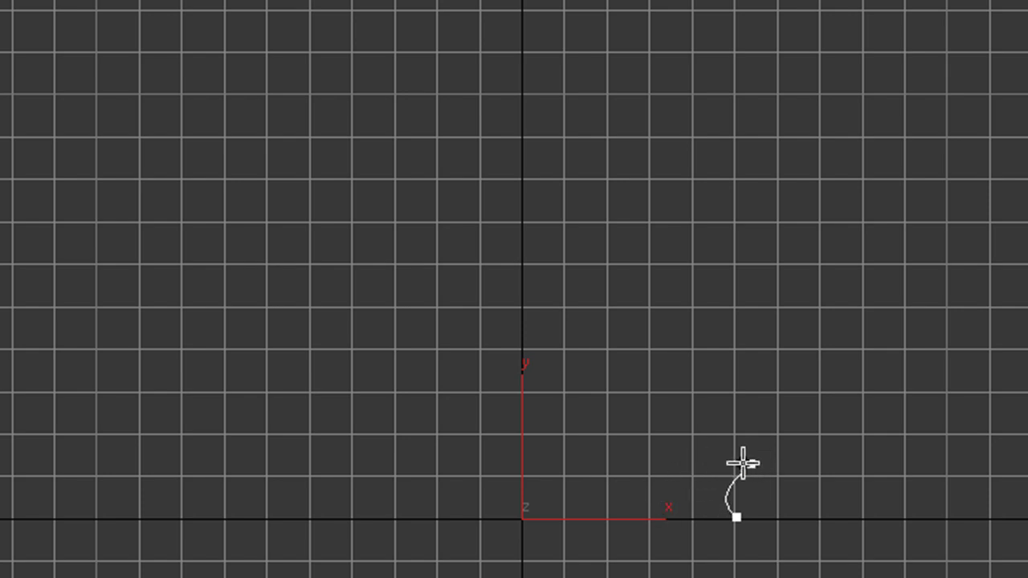
click(695, 503)
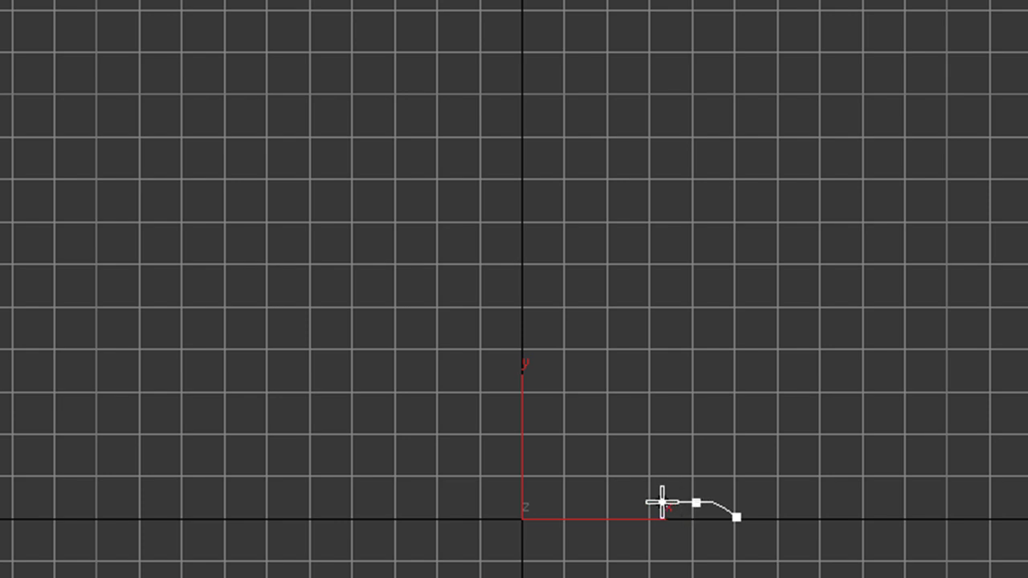
click(644, 503)
click(635, 476)
click(634, 381)
click(648, 348)
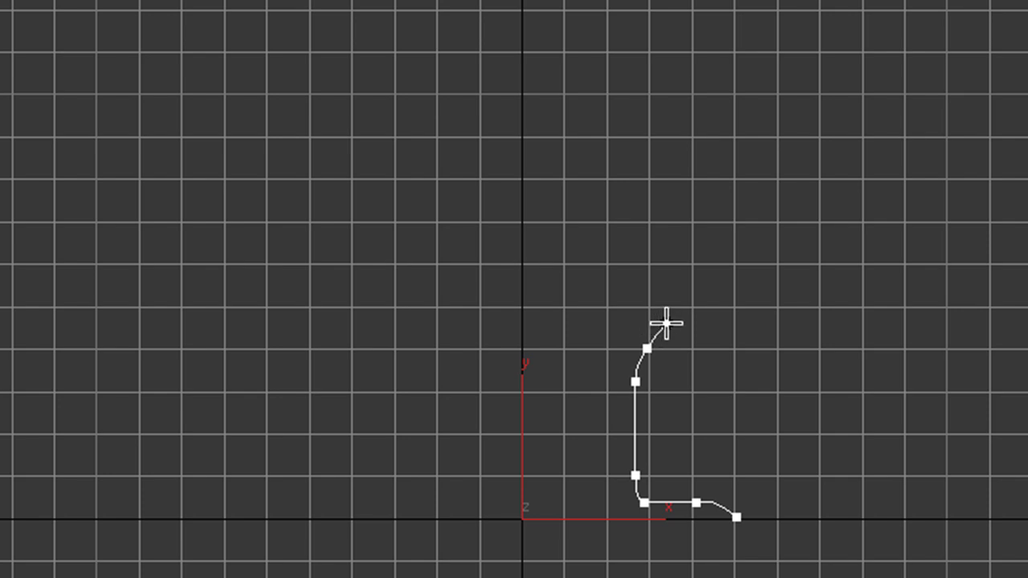
click(680, 327)
click(700, 309)
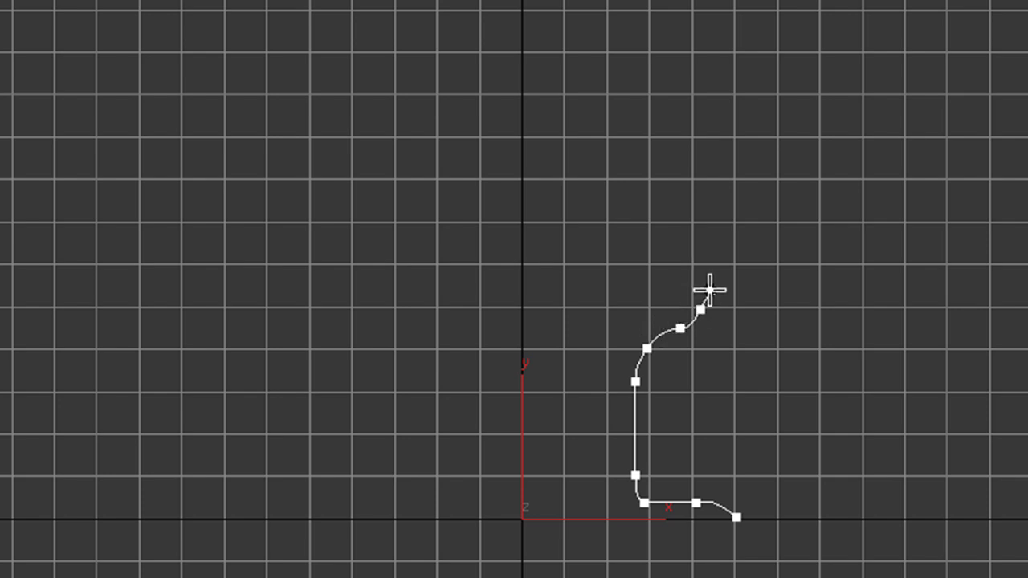
click(706, 169)
right_click(769, 211)
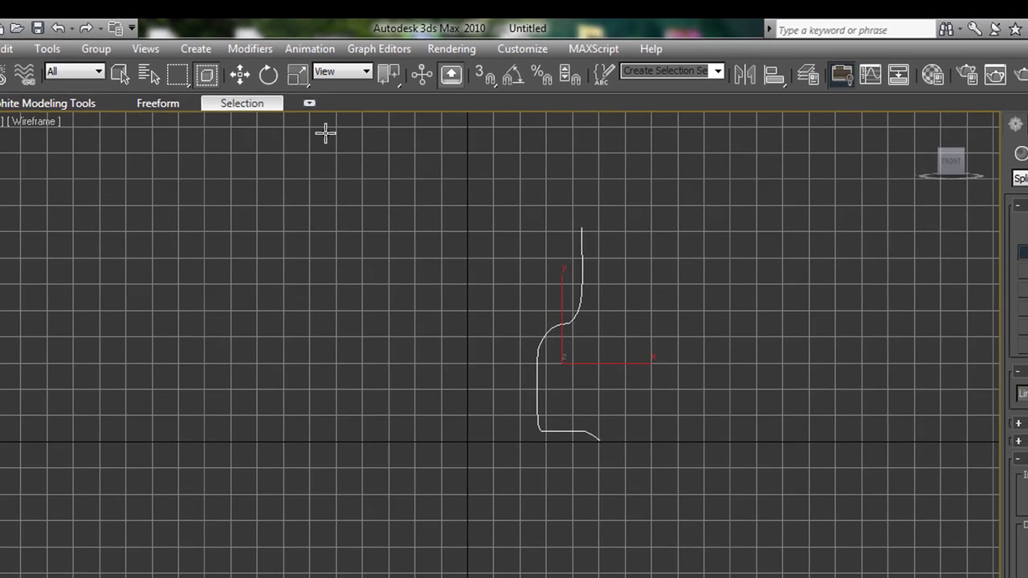
Step: At Vertex level, move the middle shoulder vertex slightly toward the vertical axis and fine-tune the vertex just below it
click(241, 75)
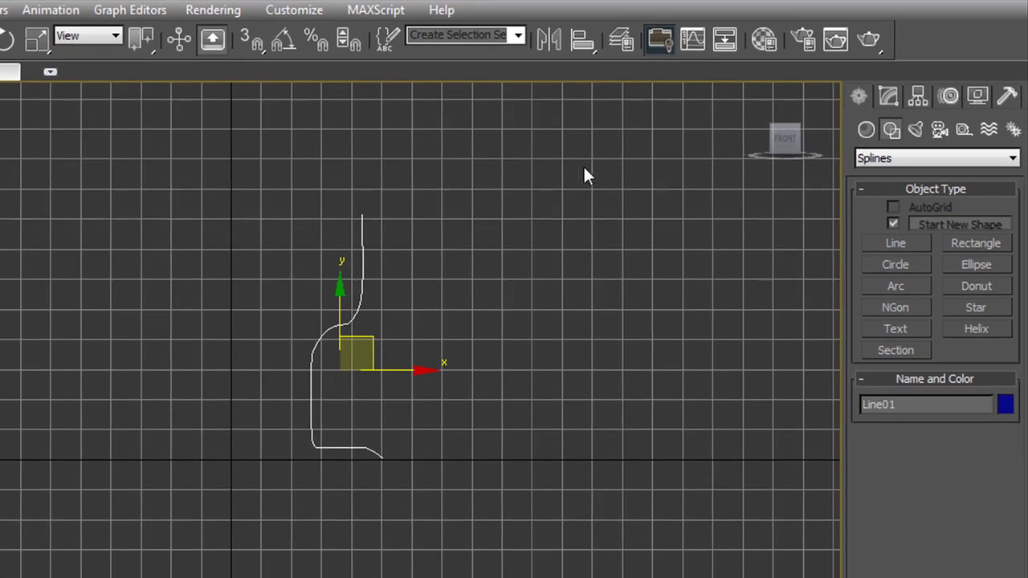
click(888, 93)
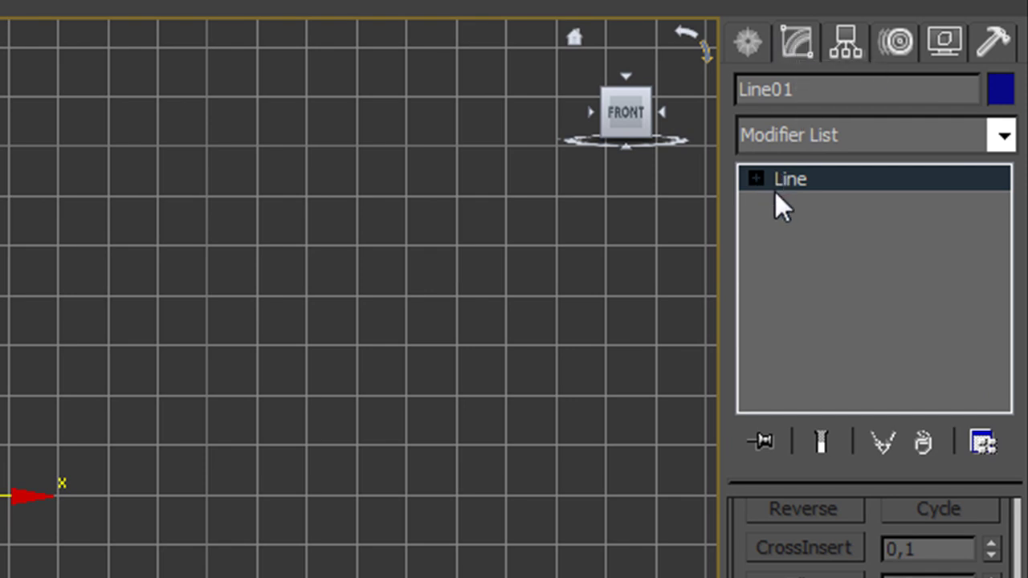
click(756, 177)
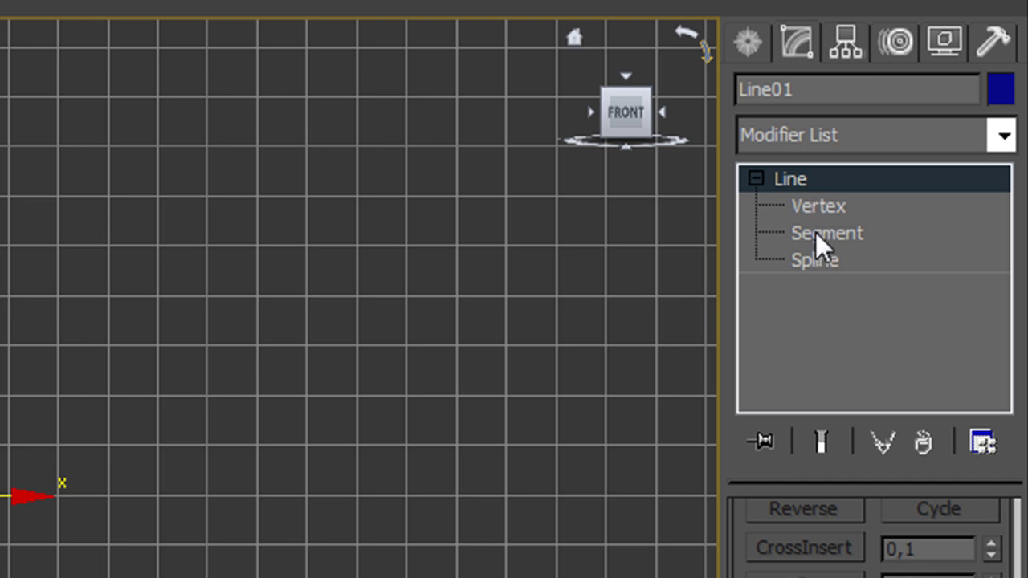
click(839, 206)
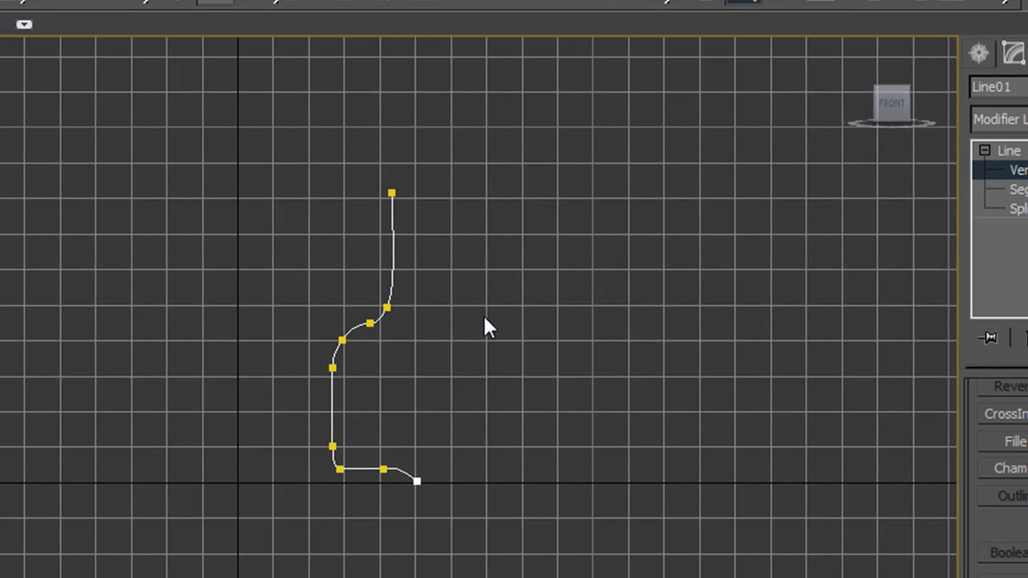
click(368, 323)
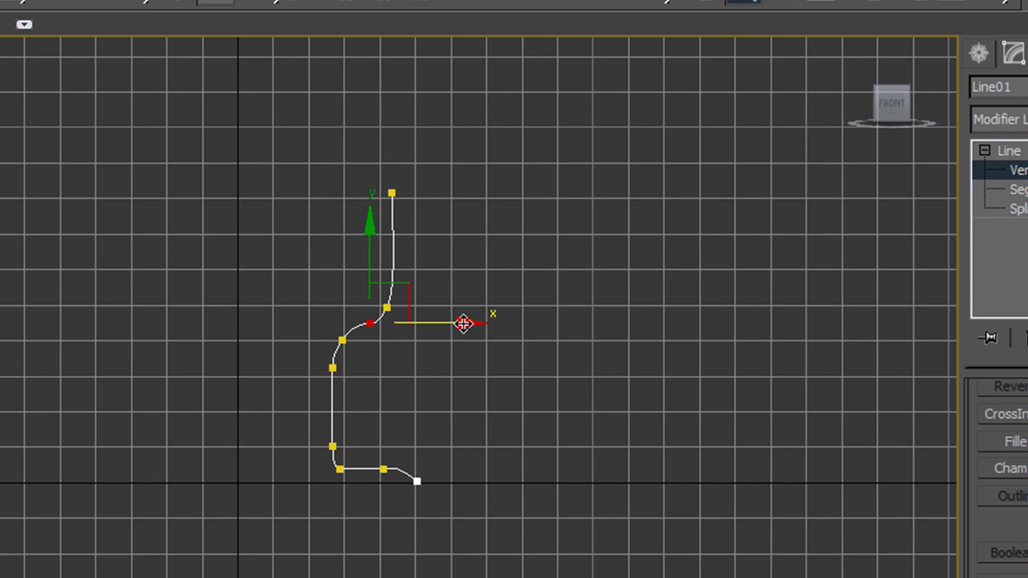
drag(461, 323, 454, 323)
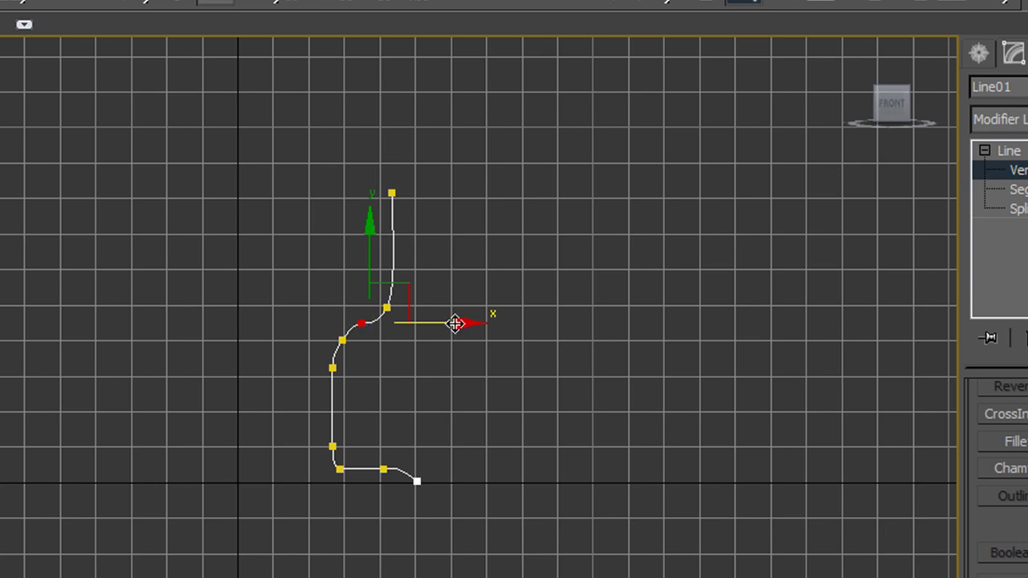
click(343, 339)
drag(428, 342, 424, 341)
click(331, 329)
click(338, 338)
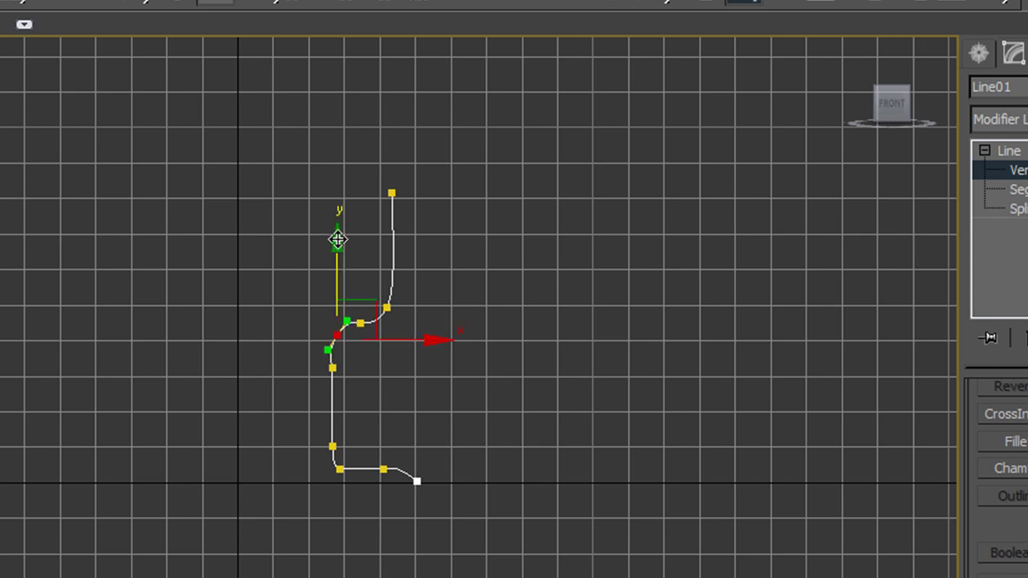
drag(436, 340, 441, 343)
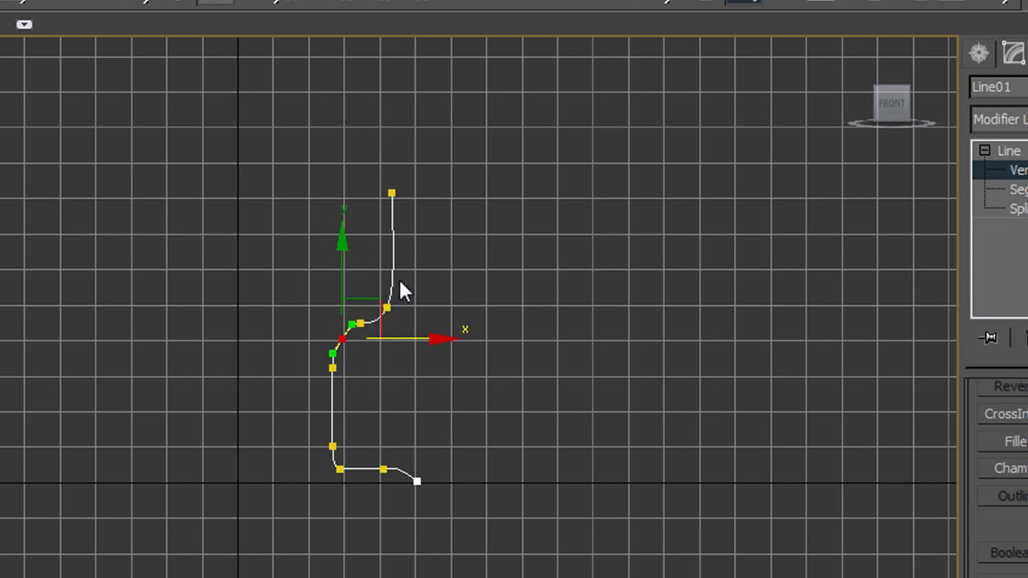
Step: Move the neck's end vertex and base vertex slightly toward the vertical axis, and raise the base vertex a little
click(392, 196)
drag(486, 191, 478, 192)
click(388, 305)
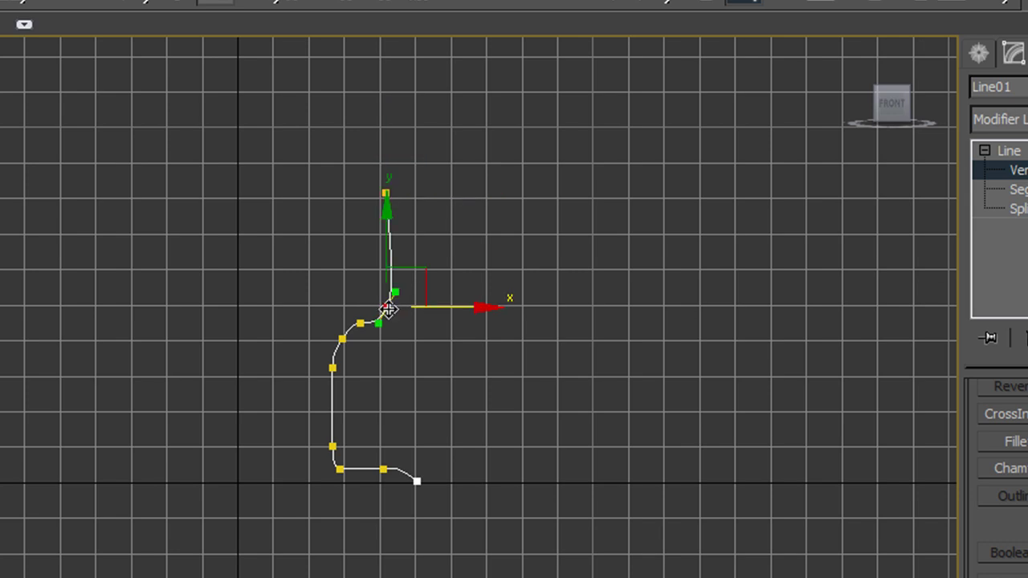
drag(494, 306, 487, 305)
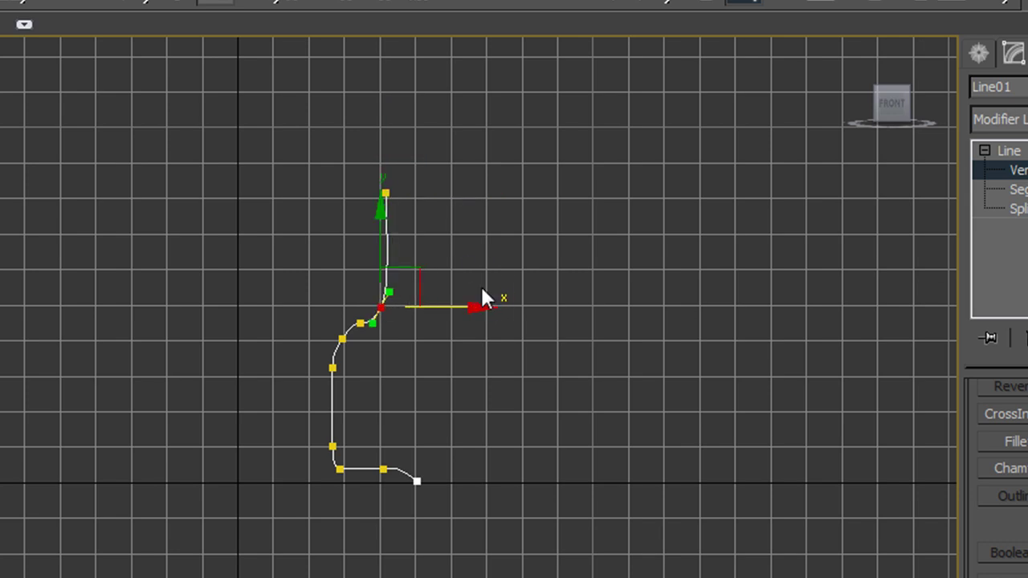
drag(382, 219, 383, 212)
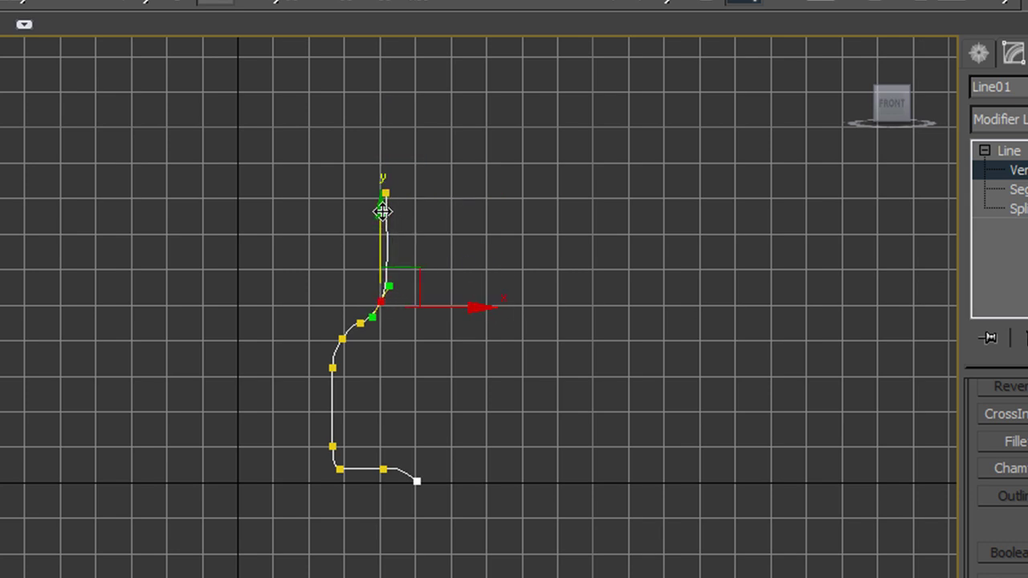
click(674, 313)
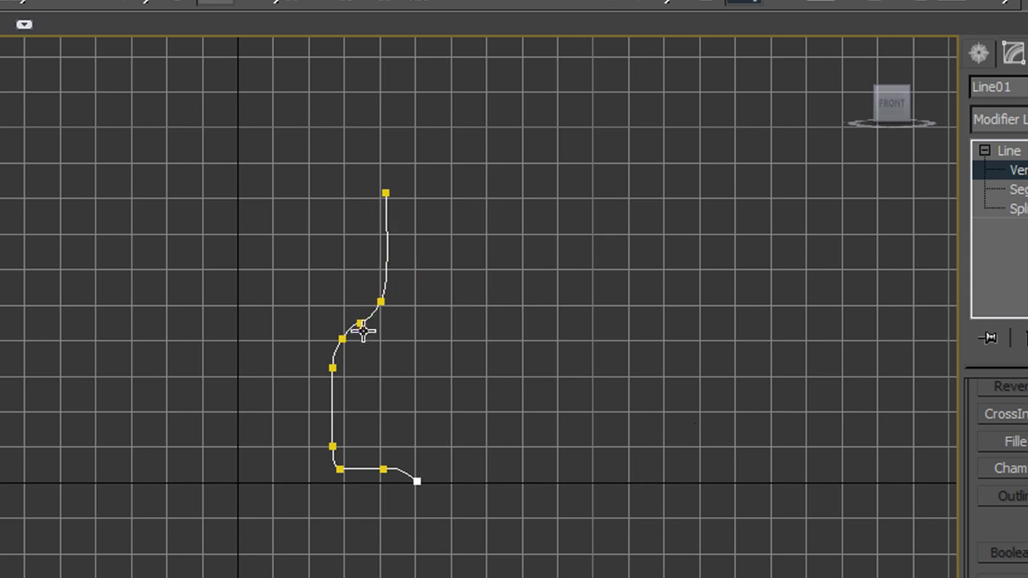
Step: Lower the vertex just below the middle shoulder vertex slightly to smooth the curve
click(342, 338)
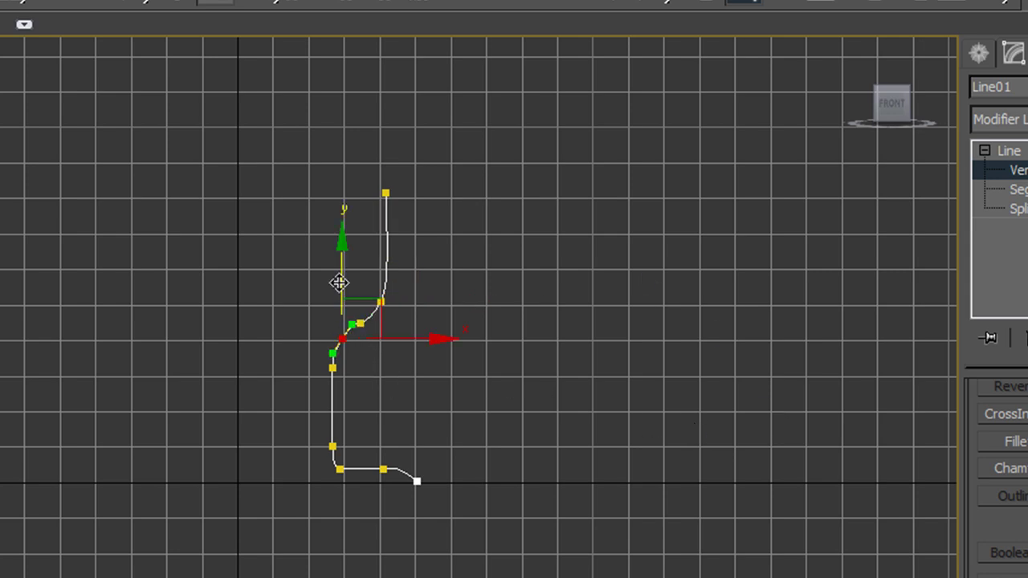
drag(339, 234, 339, 240)
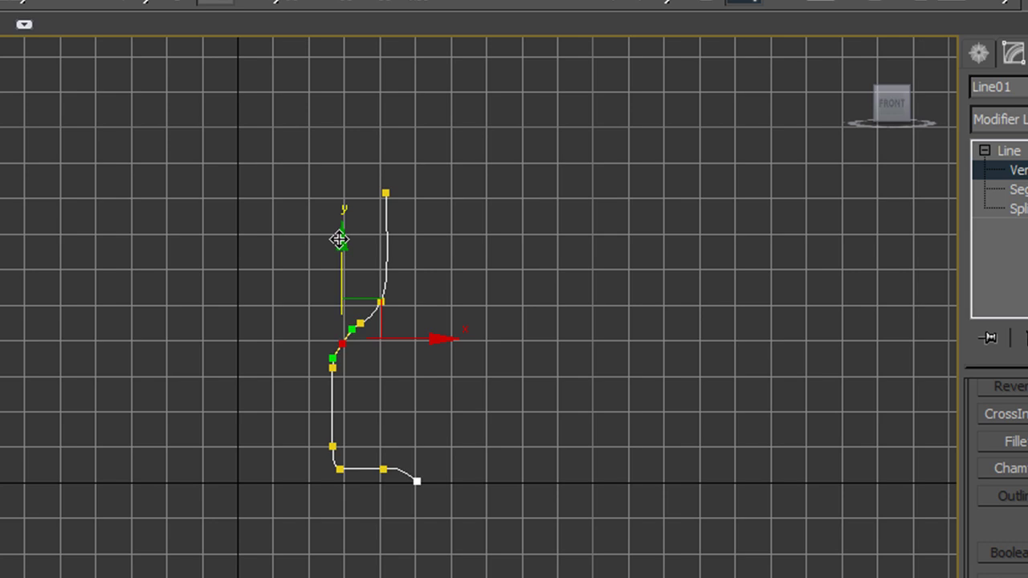
click(611, 422)
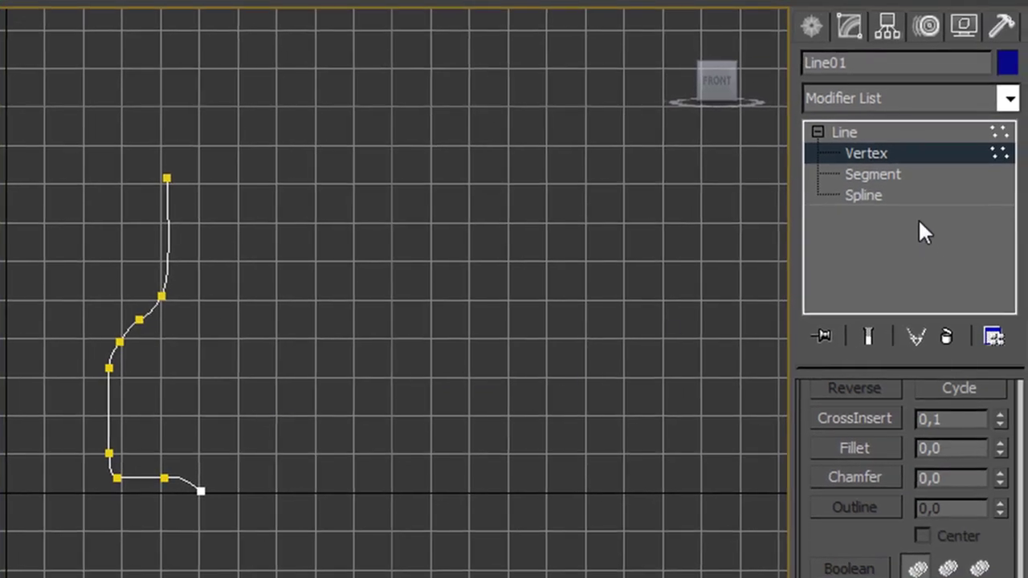
Step: At Spline level, use Outline to offset the profile slightly toward the vertical axis, forming a thin closed wall
click(853, 196)
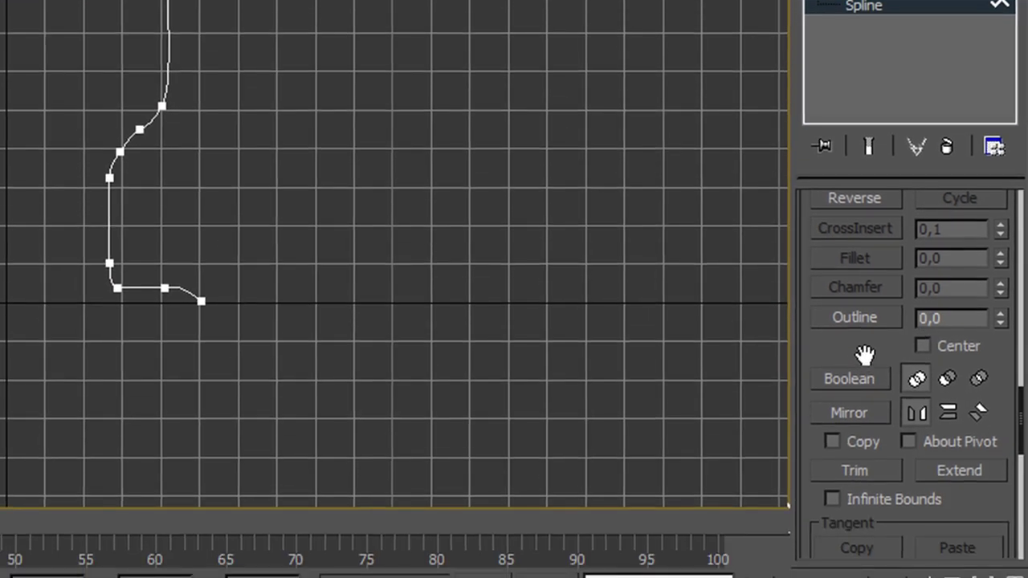
mouse_move(864, 355)
mouse_down()
mouse_move(870, 501)
mouse_move(862, 257)
mouse_move(868, 546)
mouse_move(849, 216)
mouse_move(854, 459)
mouse_move(808, 264)
mouse_move(813, 419)
mouse_move(830, 379)
mouse_move(849, 367)
mouse_up()
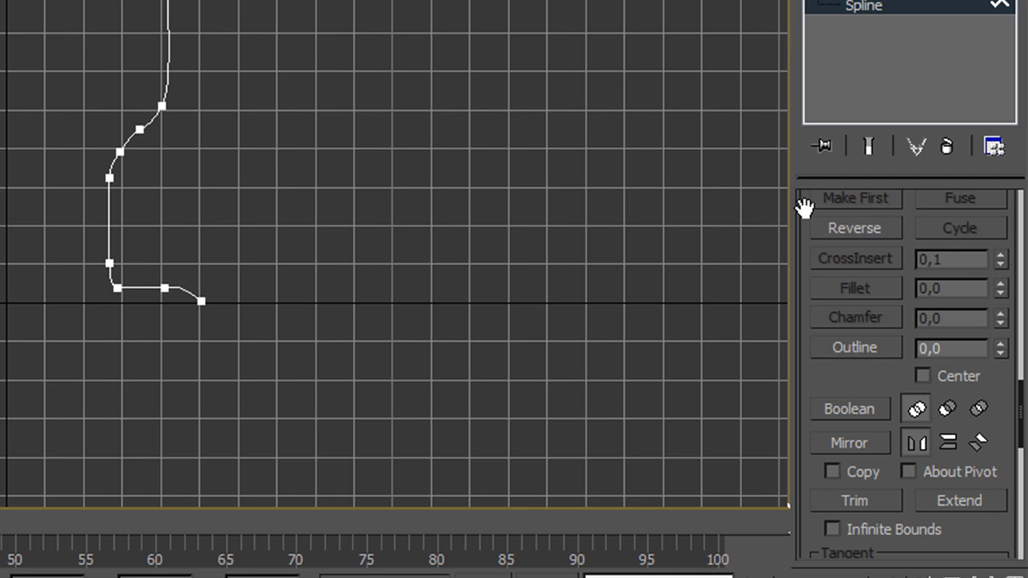
drag(808, 207, 811, 574)
drag(893, 320, 984, 574)
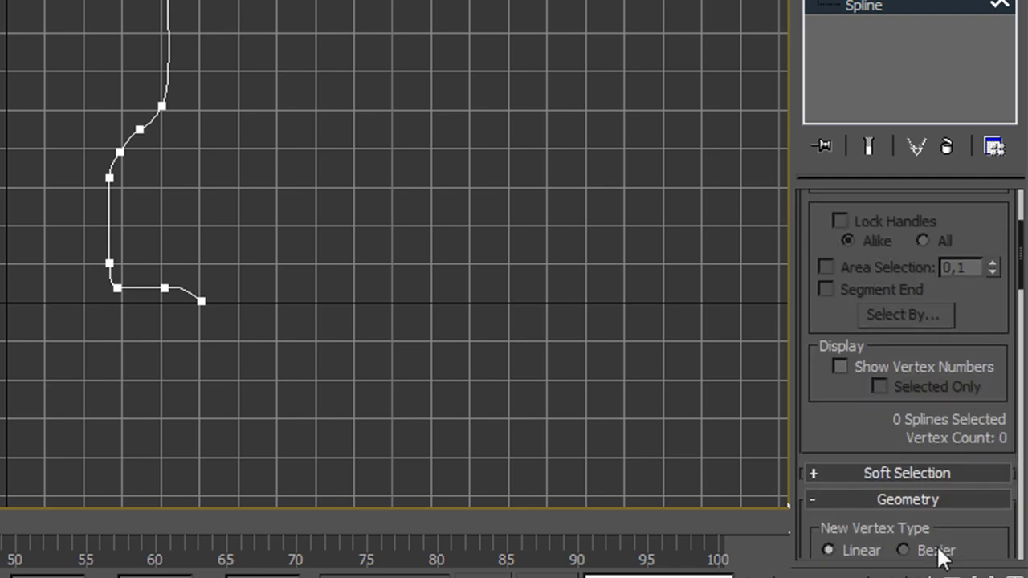
drag(827, 436, 846, 187)
drag(918, 356, 937, 73)
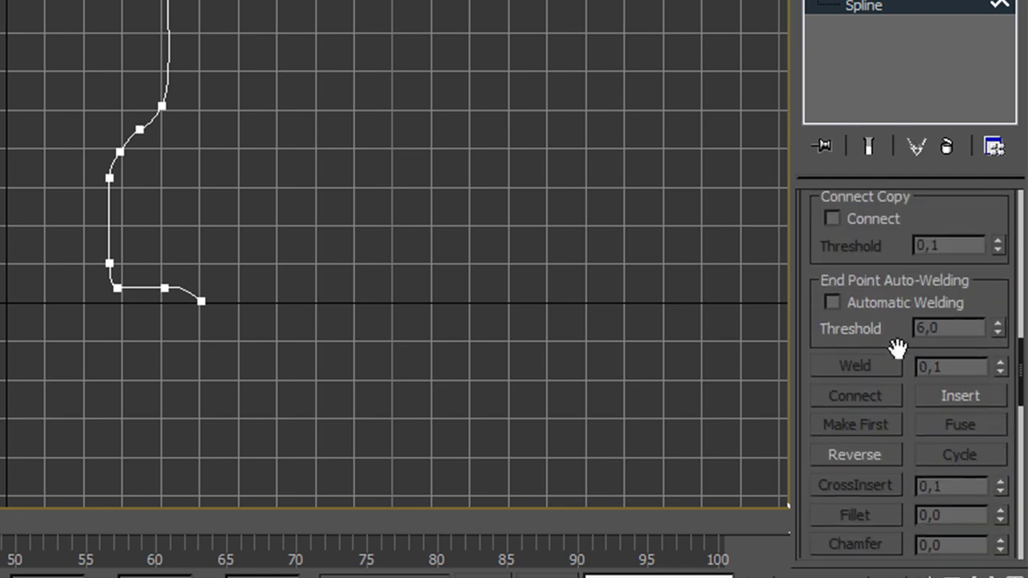
drag(803, 404, 816, 140)
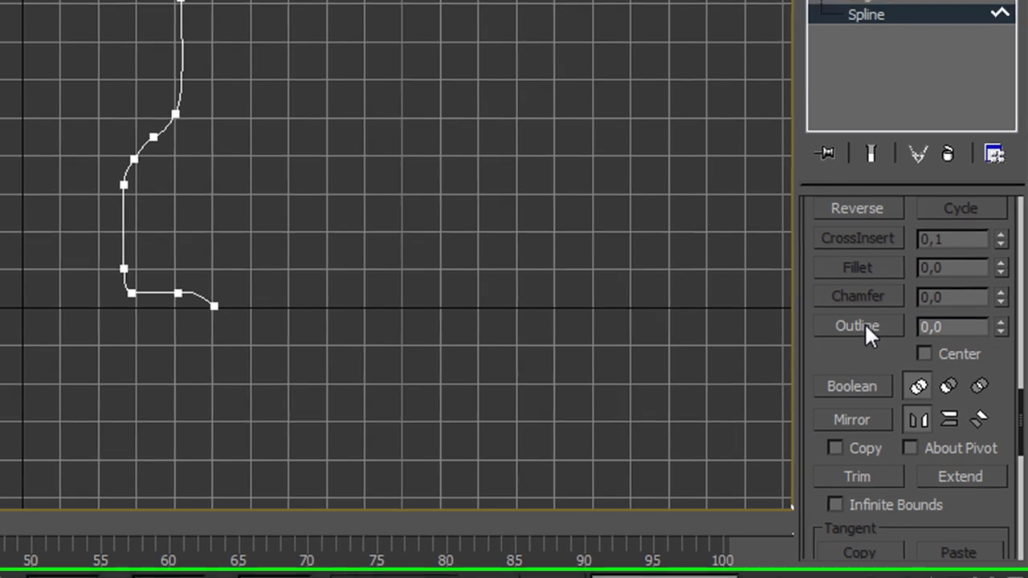
click(860, 321)
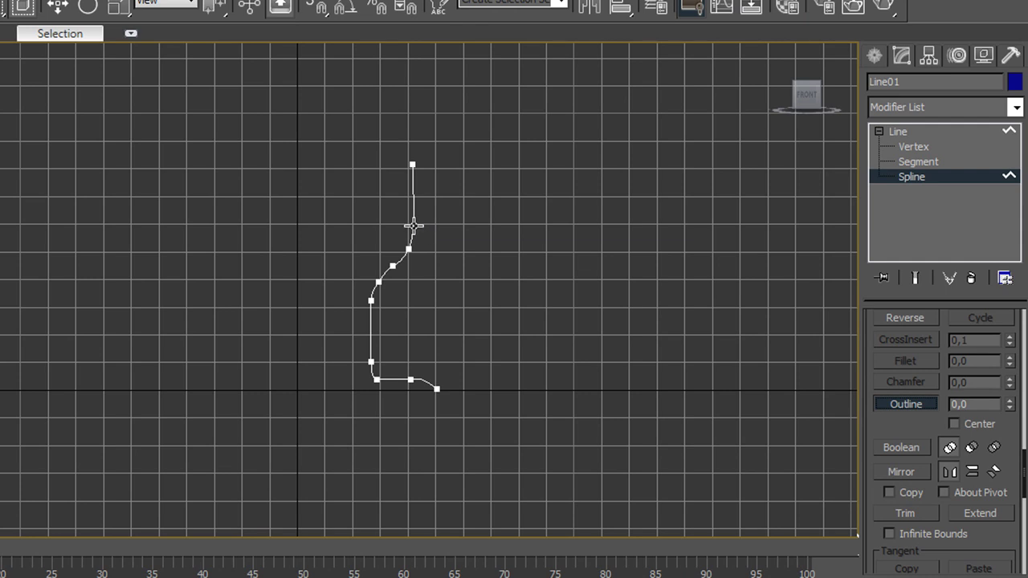
drag(412, 225, 410, 217)
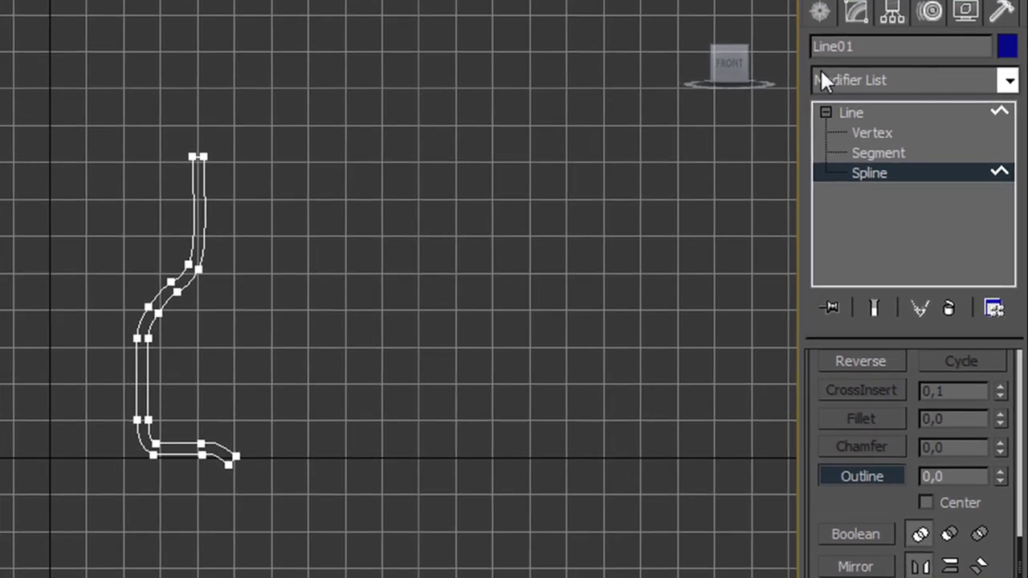
Step: Apply the Lathe modifier to the outlined profile
click(1009, 81)
drag(1010, 135, 1012, 253)
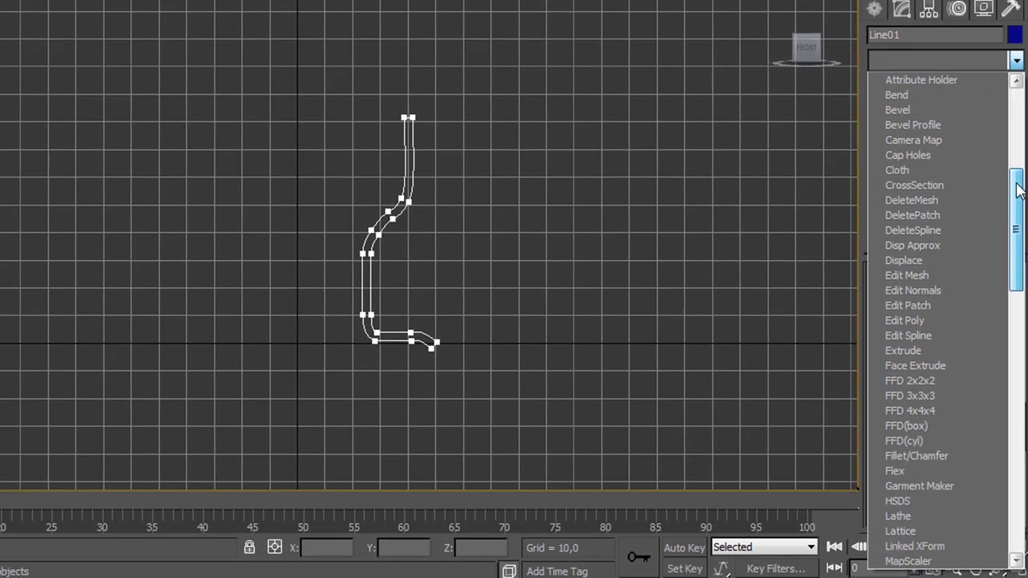
drag(1019, 190, 1018, 218)
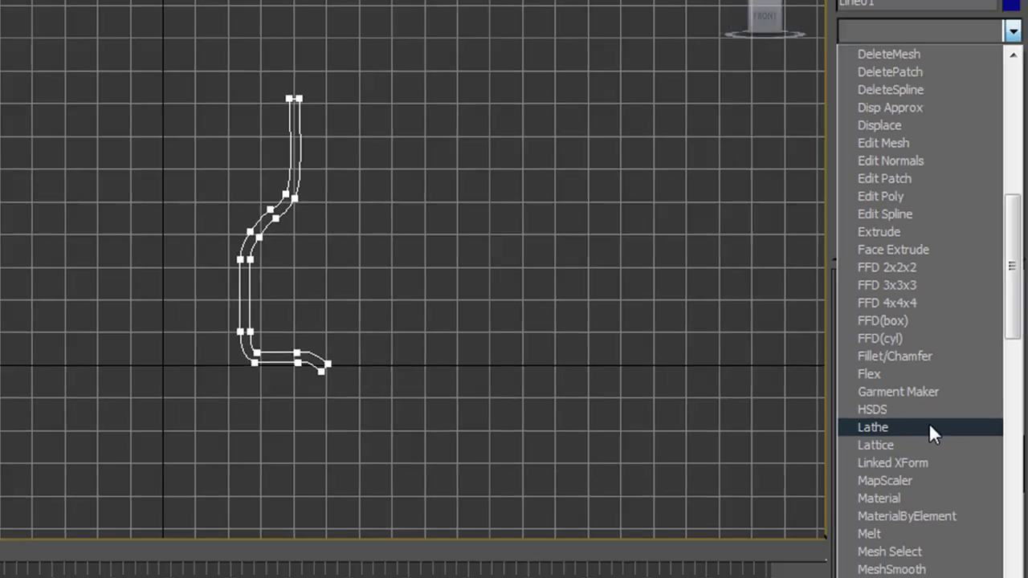
click(898, 422)
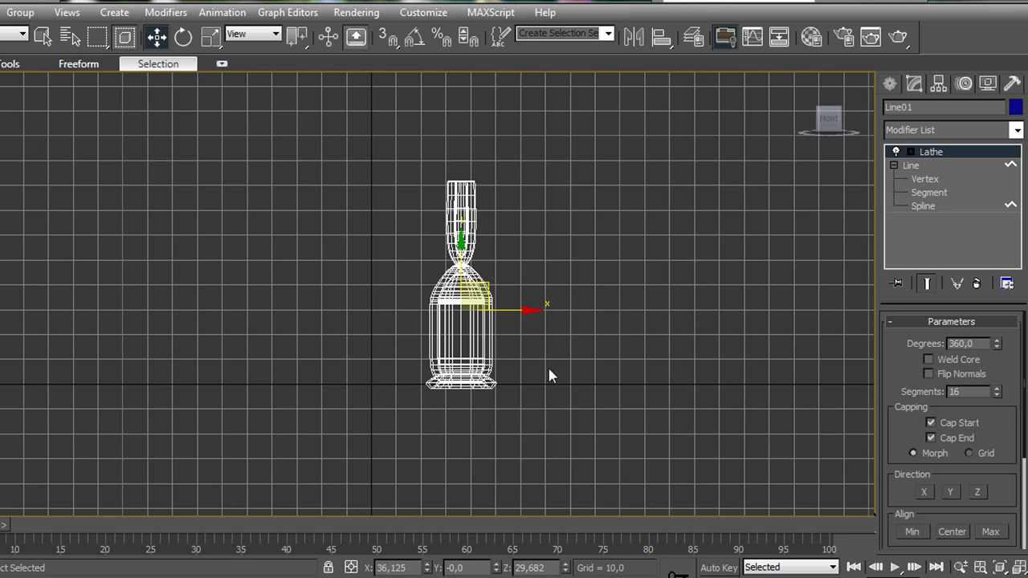
Step: Move the Lathe modifier's Axis along X to about 24.4 so the profile revolves into a stemmed goblet
click(965, 533)
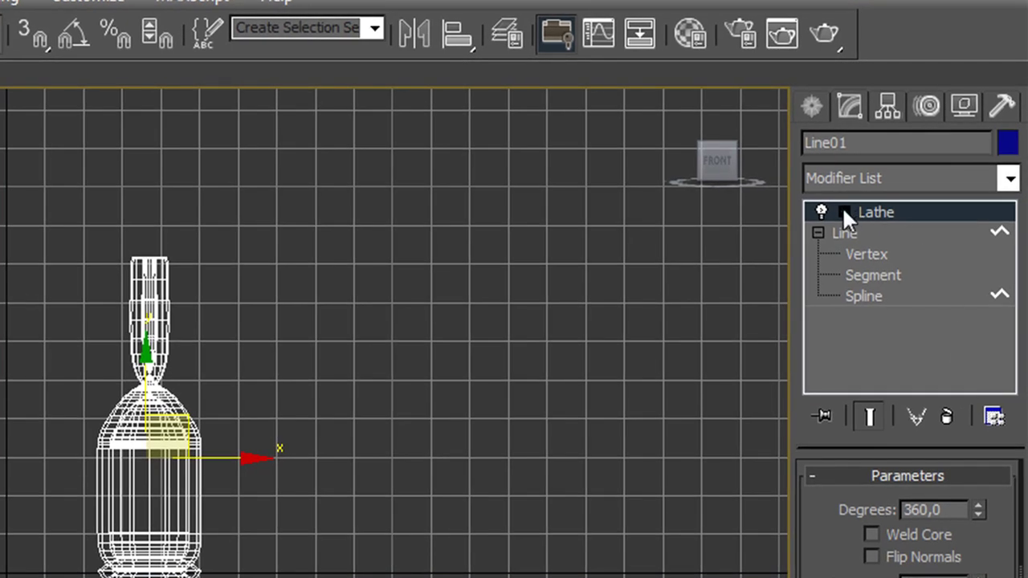
click(844, 212)
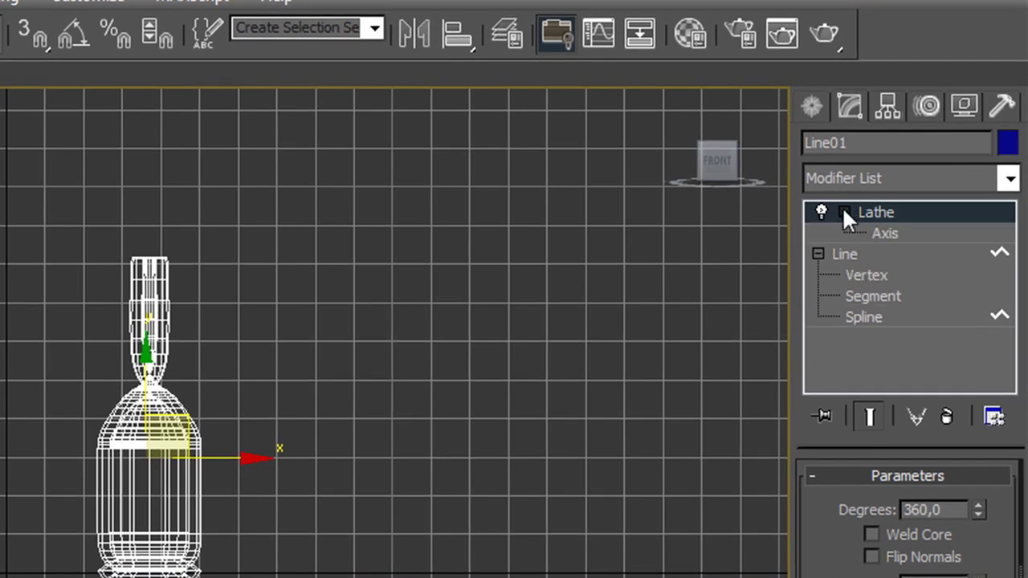
click(897, 232)
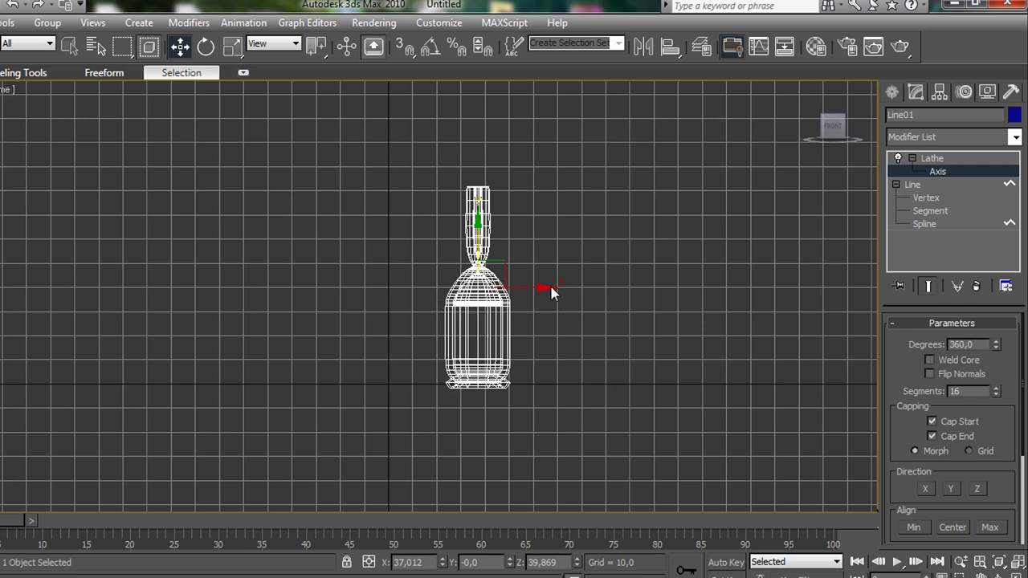
drag(548, 286, 518, 287)
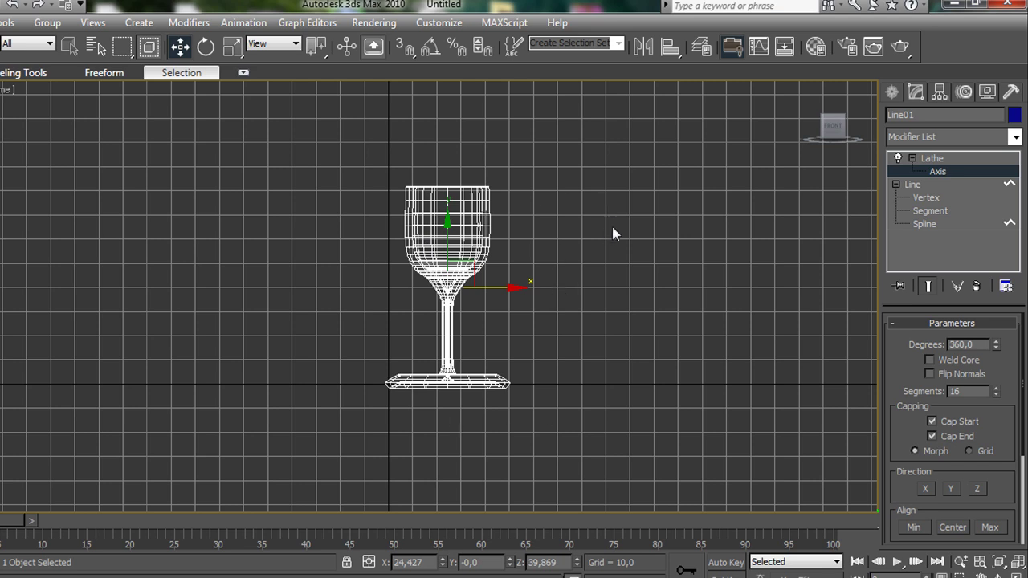
key(alt+w)
middle_drag(778, 384, 723, 486)
middle_drag(727, 389, 663, 362)
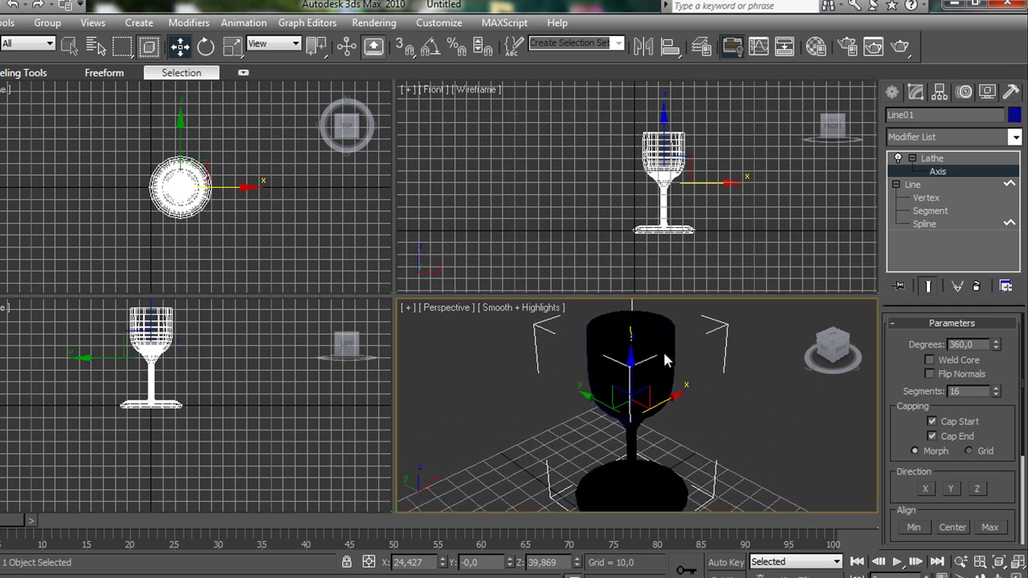
Step: Shift the Lathe axis slightly farther from the profile, to about X 23.0, to thicken the stem
click(729, 184)
drag(731, 183, 724, 189)
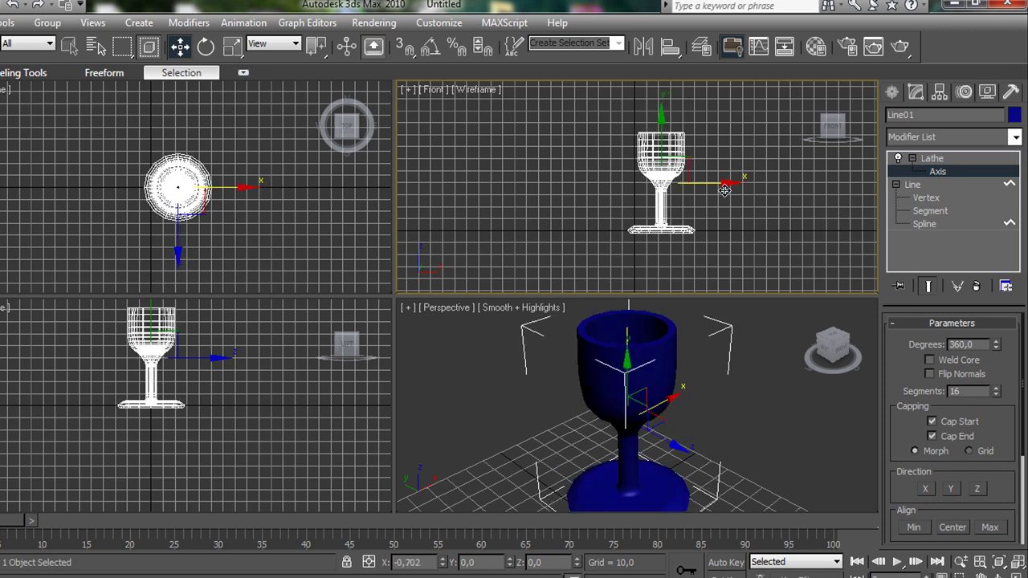
middle_drag(731, 228, 732, 222)
middle_drag(768, 408, 753, 414)
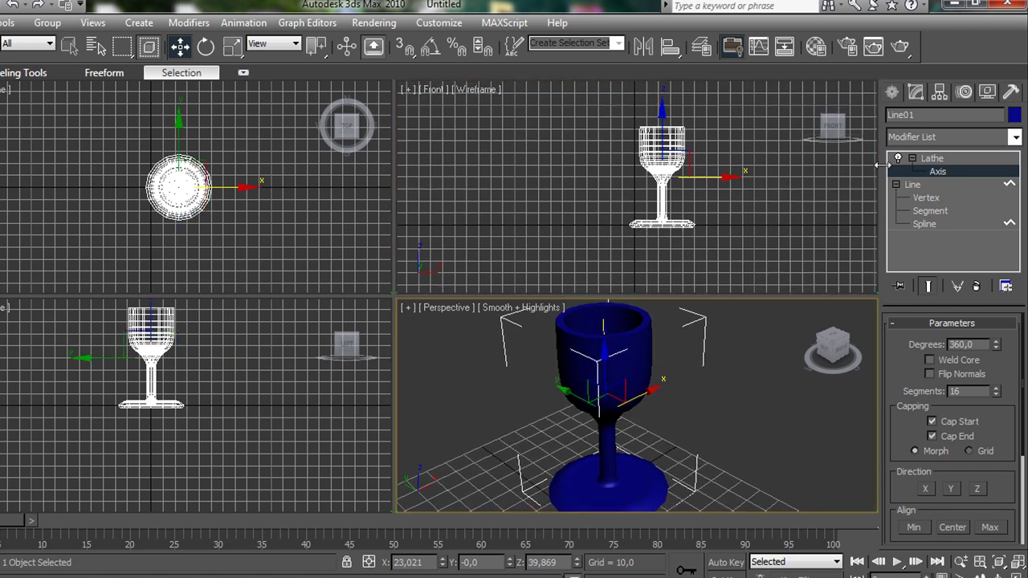
Step: Leave the Axis sub-object level and move the whole goblet along X to about 12.15, toward the grid centre
click(936, 159)
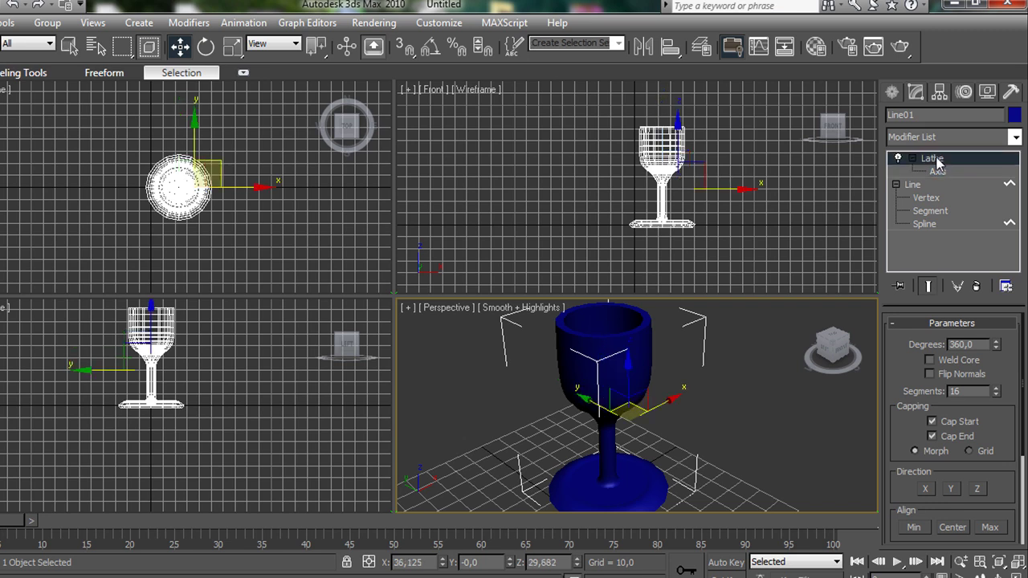
click(749, 191)
drag(751, 191, 715, 191)
middle_drag(687, 385, 707, 393)
scroll(707, 394, down, 3)
scroll(699, 406, up, 8)
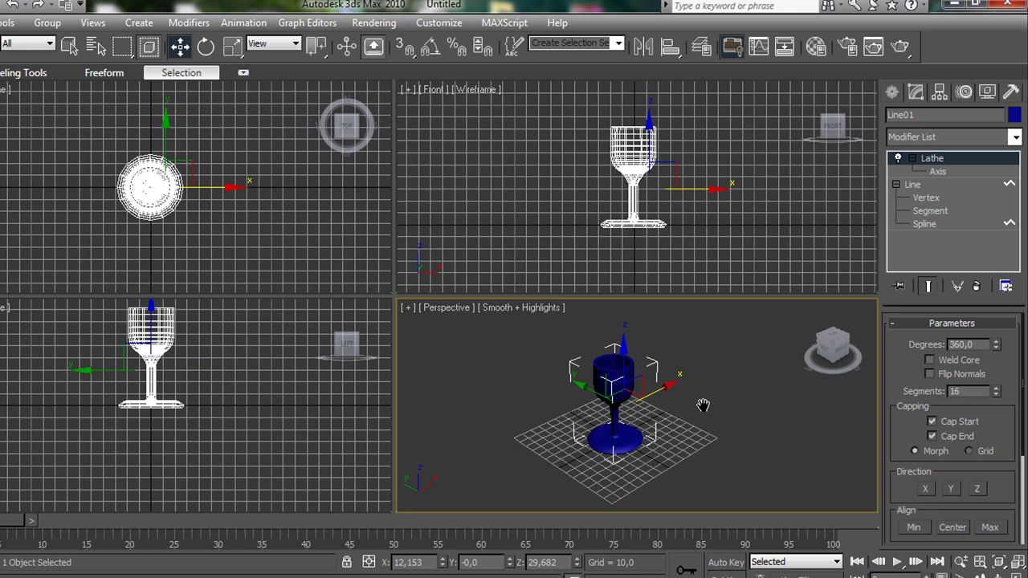
key(z)
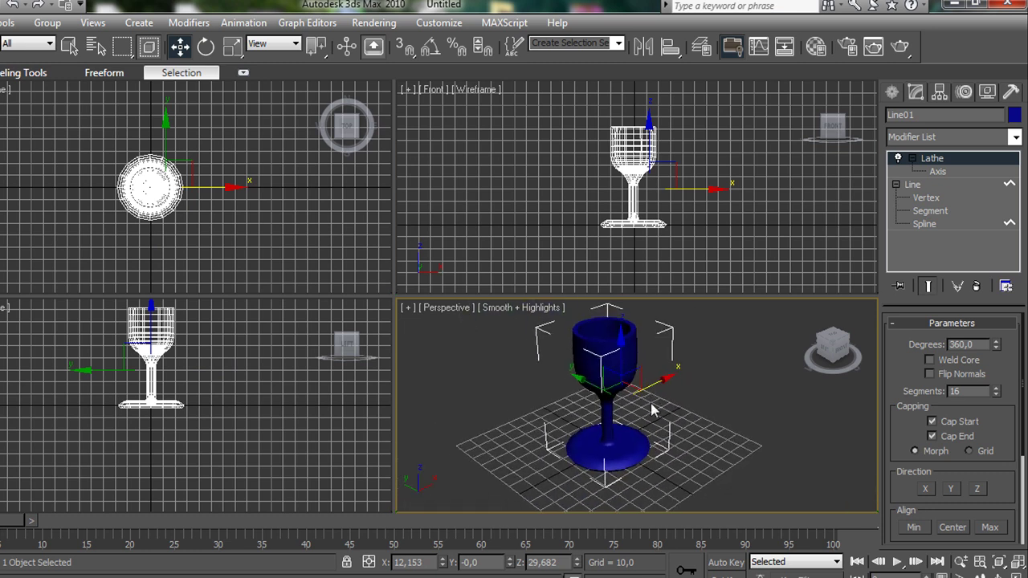
Step: Scale the goblet down uniformly to about 13.7 percent
click(233, 47)
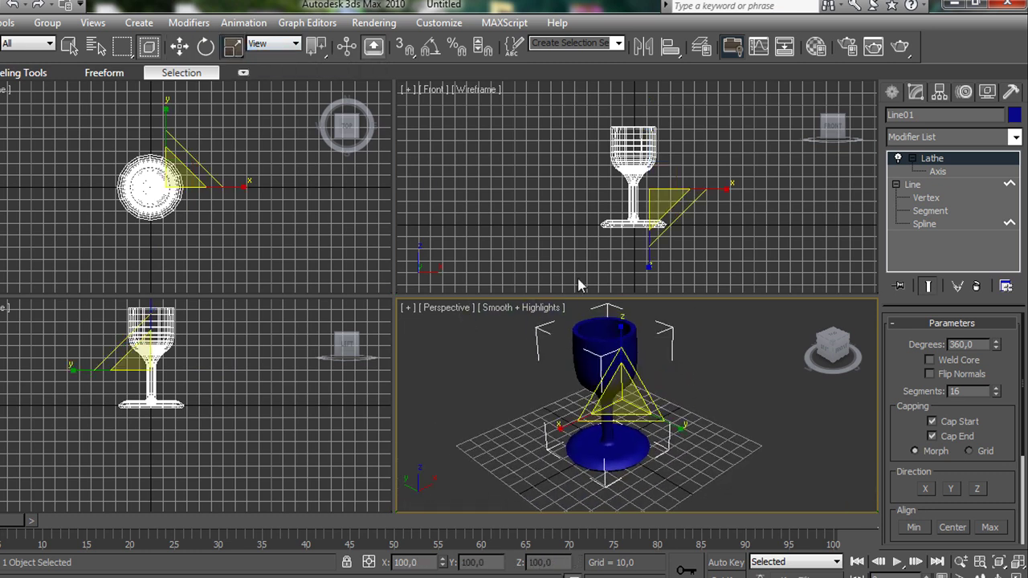
drag(623, 393, 679, 288)
middle_drag(719, 401, 709, 397)
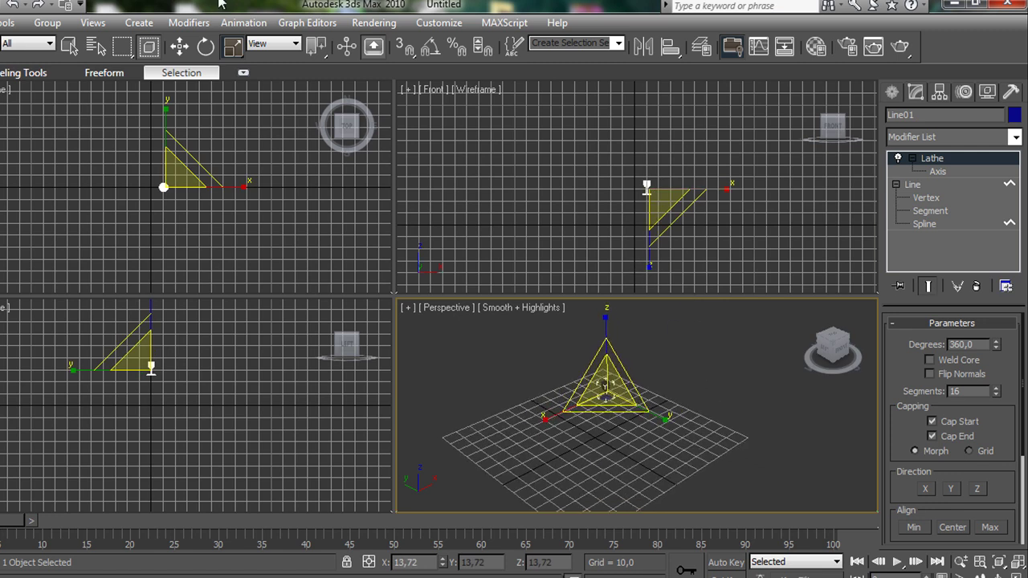
Step: Move the scaled goblet to the grid origin, at about X 1.9 and Z 5.1
click(180, 47)
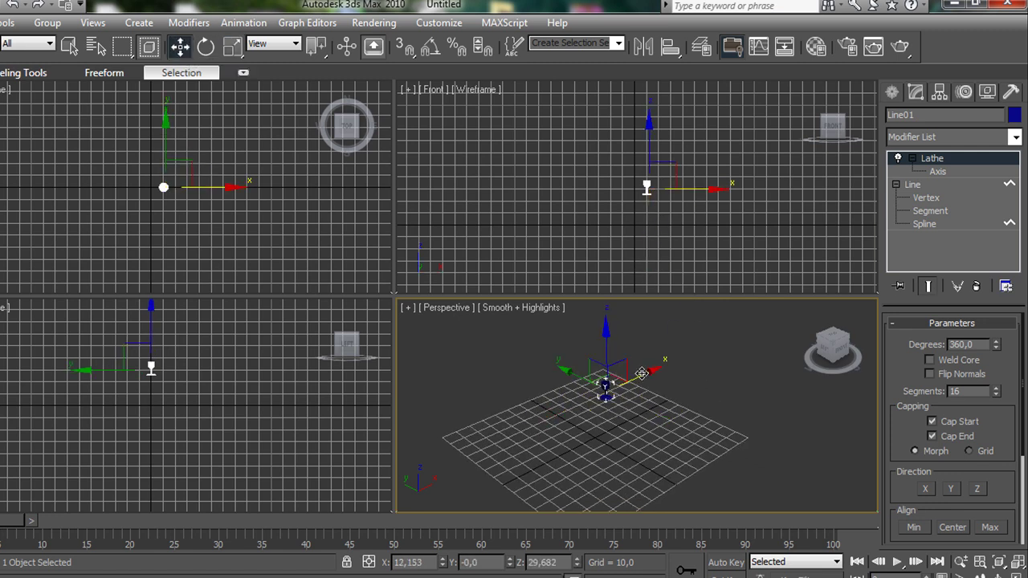
click(721, 198)
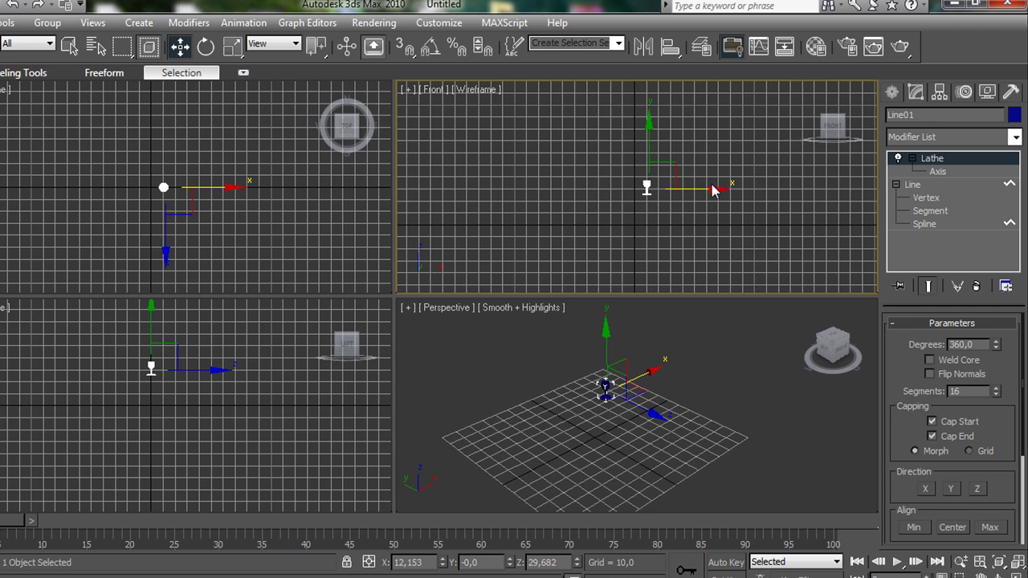
drag(716, 188, 702, 188)
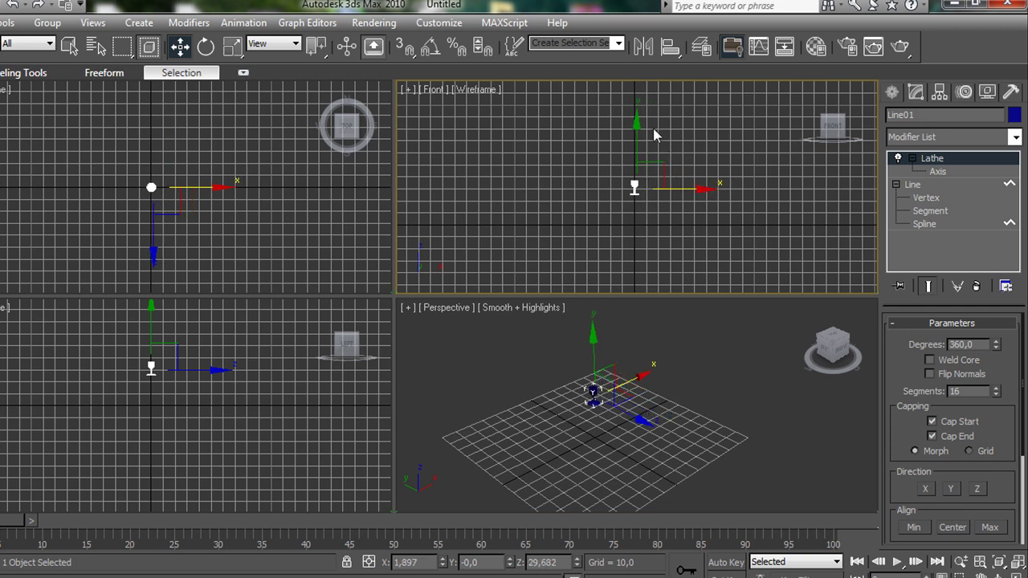
drag(636, 122, 637, 152)
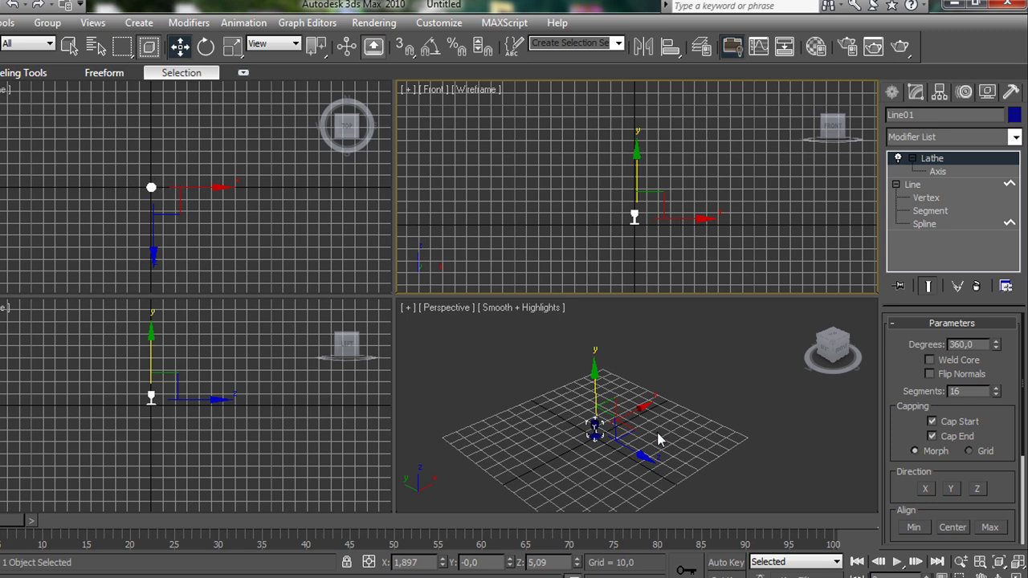
Step: Maximize the Perspective viewport with the goblet framed closely
scroll(683, 434, up, 10)
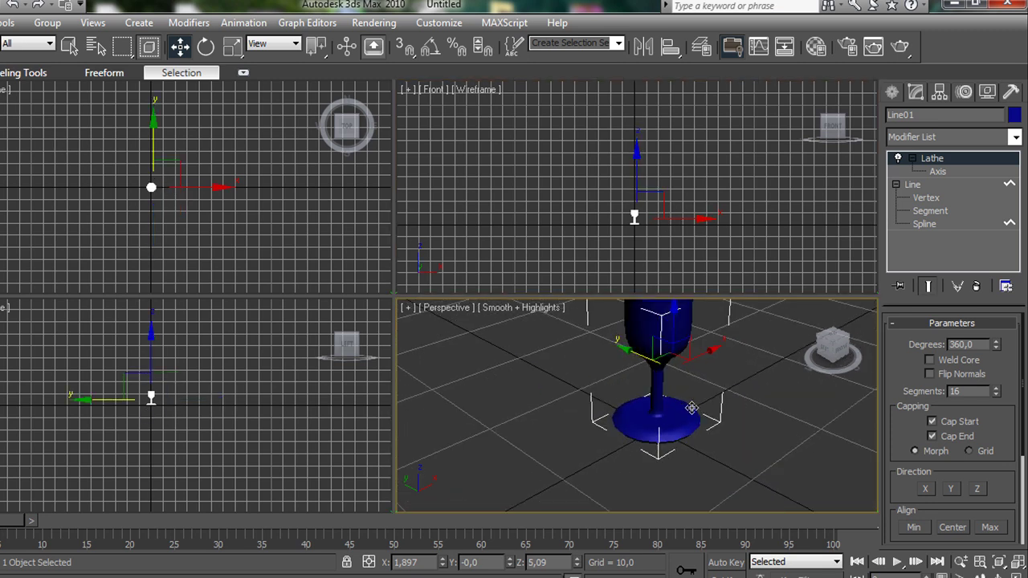
scroll(683, 411, down, 3)
scroll(695, 429, up, 1)
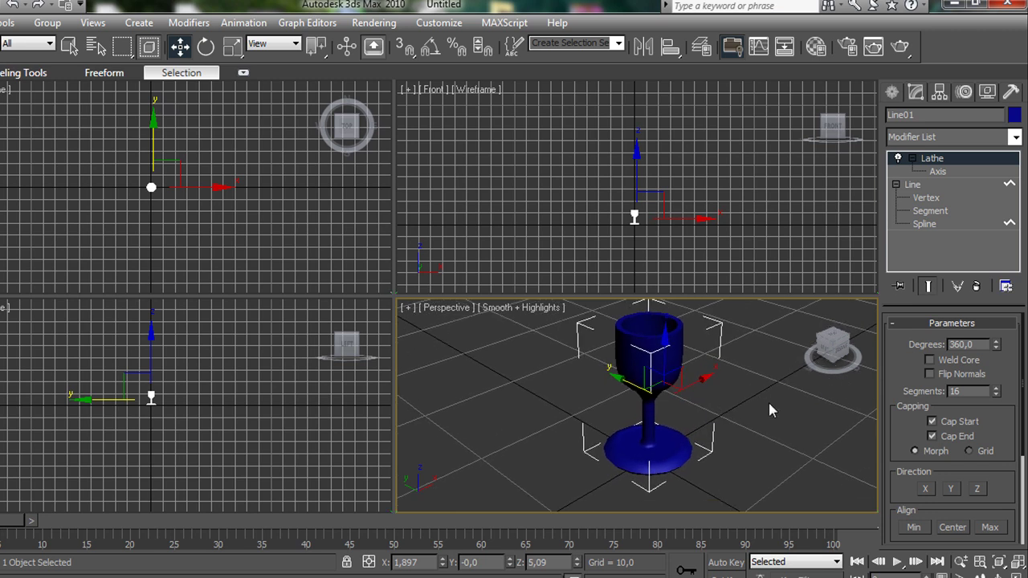
scroll(795, 409, up, 3)
scroll(776, 432, down, 3)
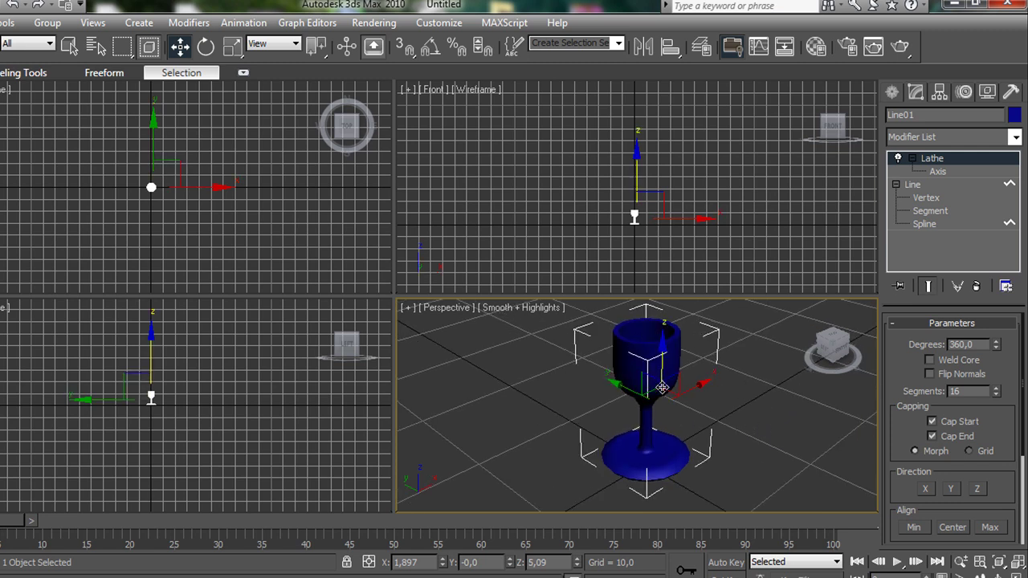
key(alt+w)
middle_drag(512, 300, 535, 308)
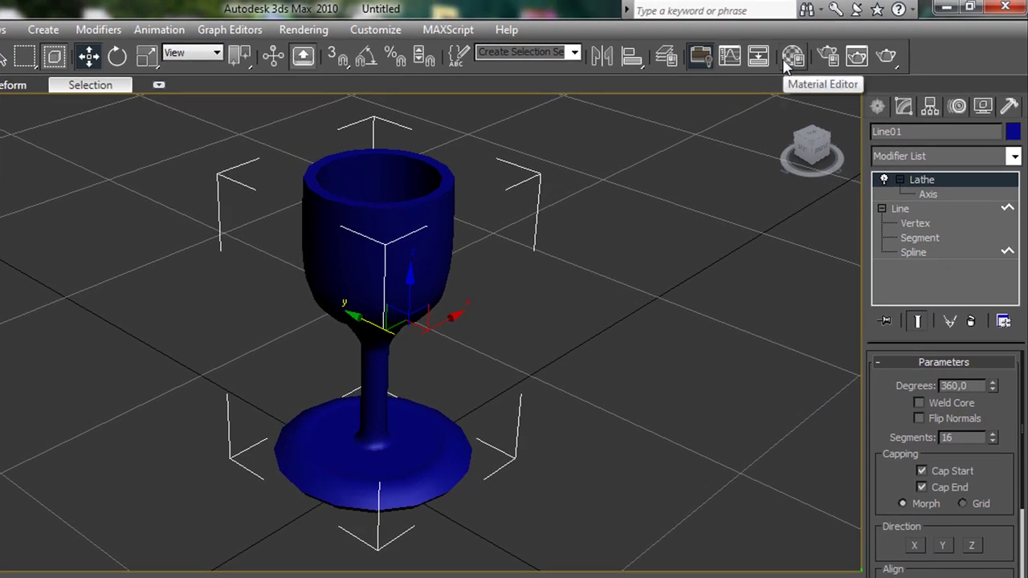
Step: Open the Material Editor beside the goblet and select the first sample slot
click(788, 63)
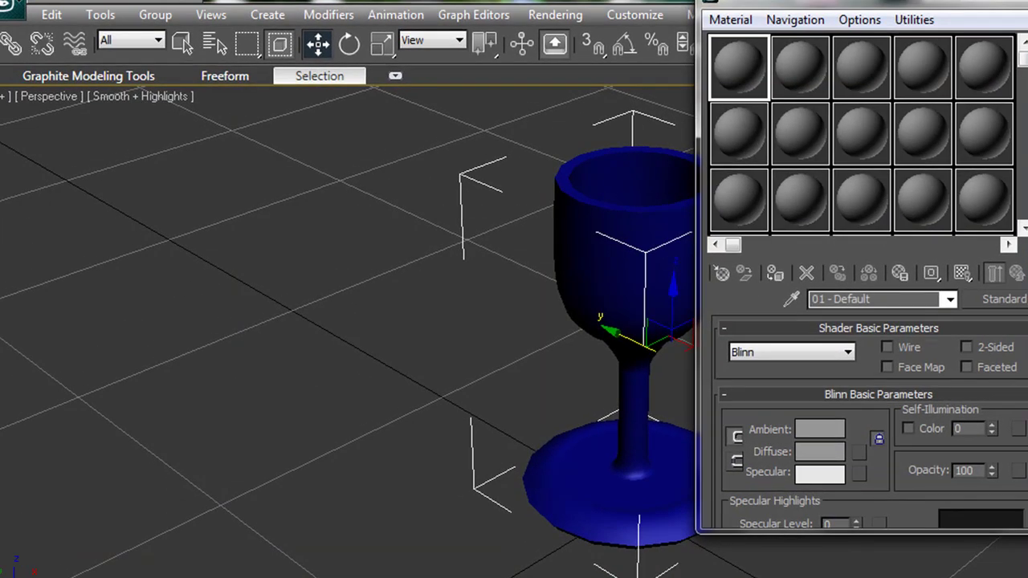
drag(916, 5, 316, 3)
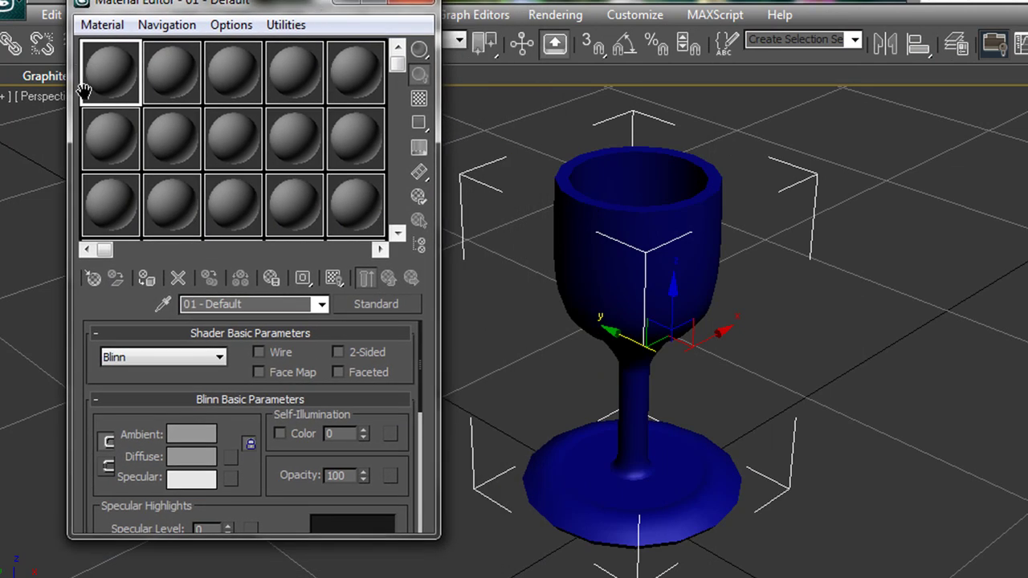
click(112, 137)
click(179, 120)
click(181, 73)
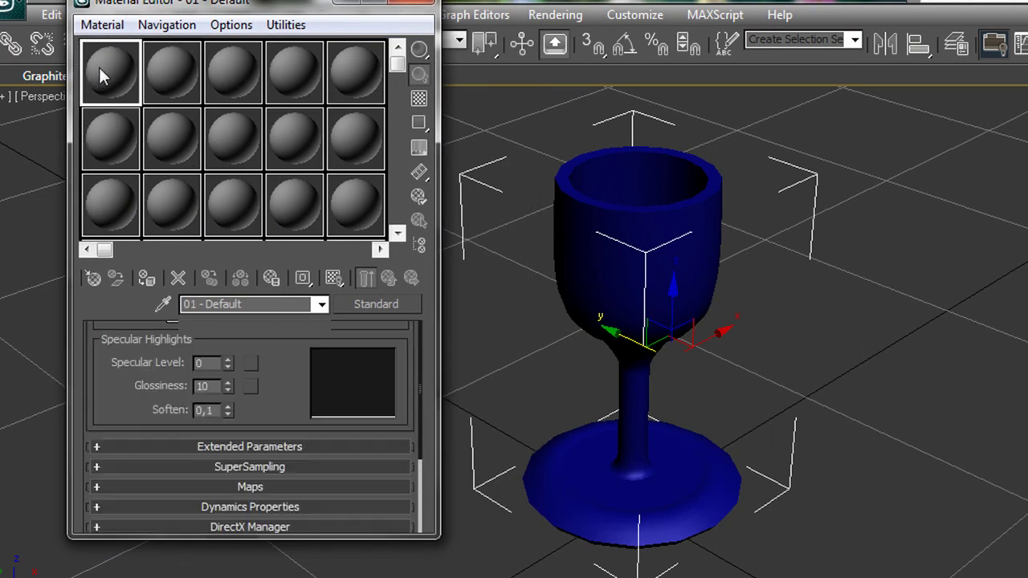
click(93, 69)
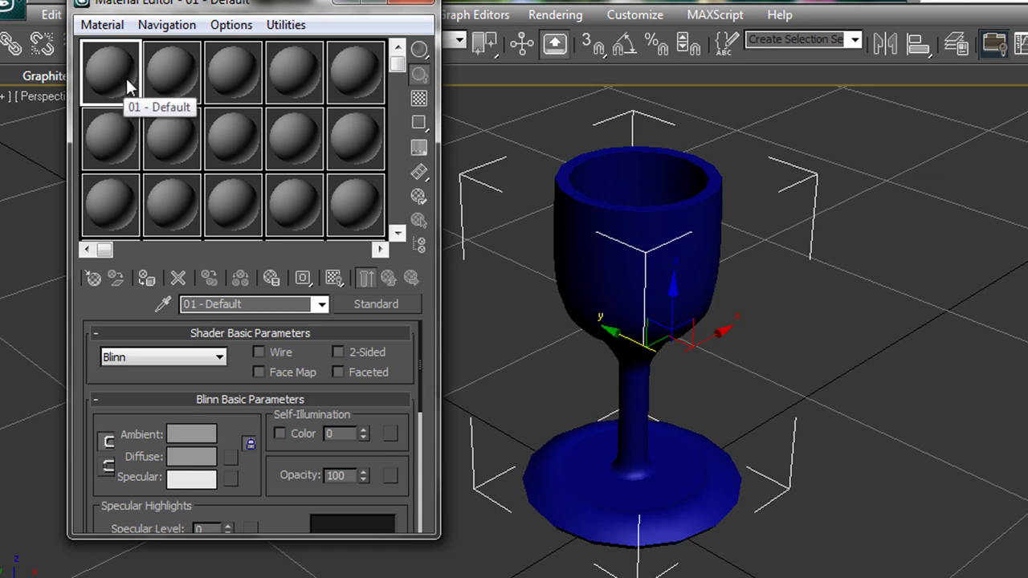
Step: Load a Raytrace material into the first sample slot and assign it to the selected goblet
click(92, 277)
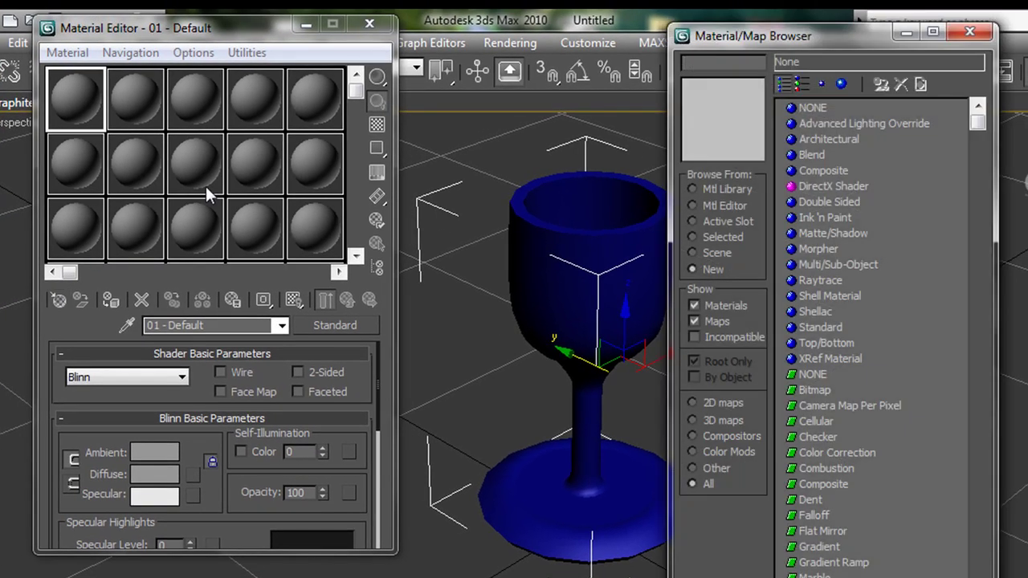
click(818, 280)
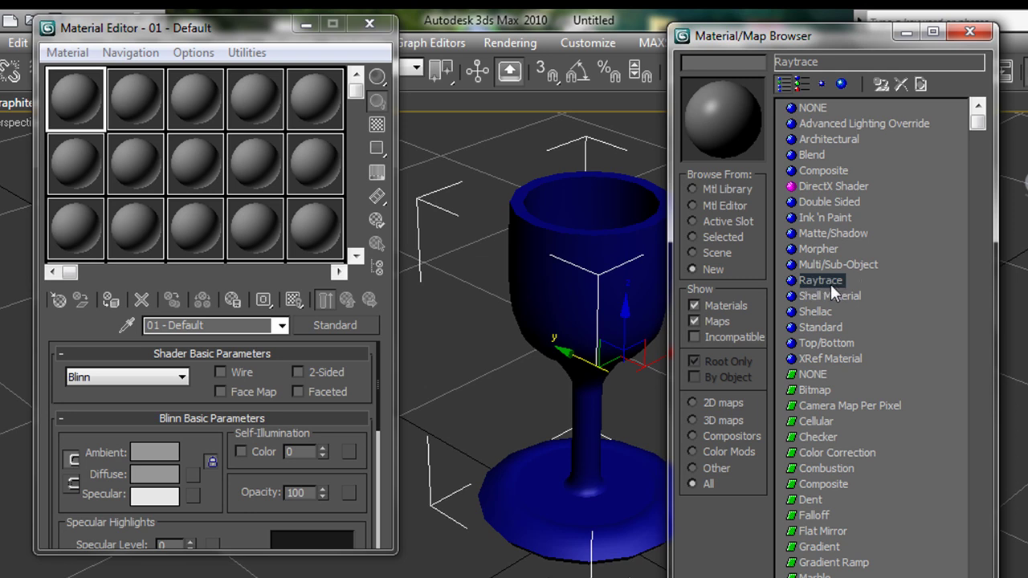
double_click(831, 281)
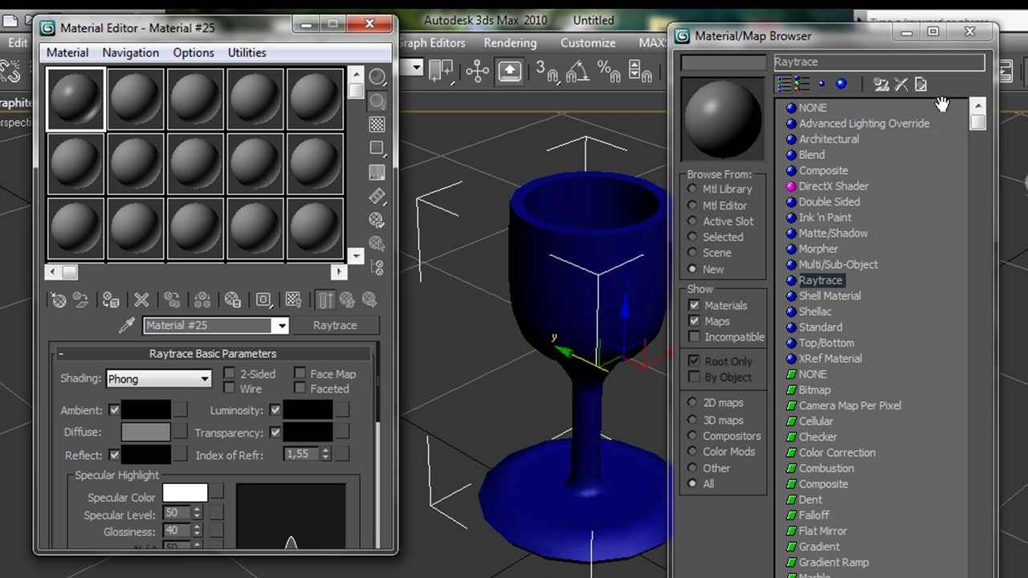
click(968, 32)
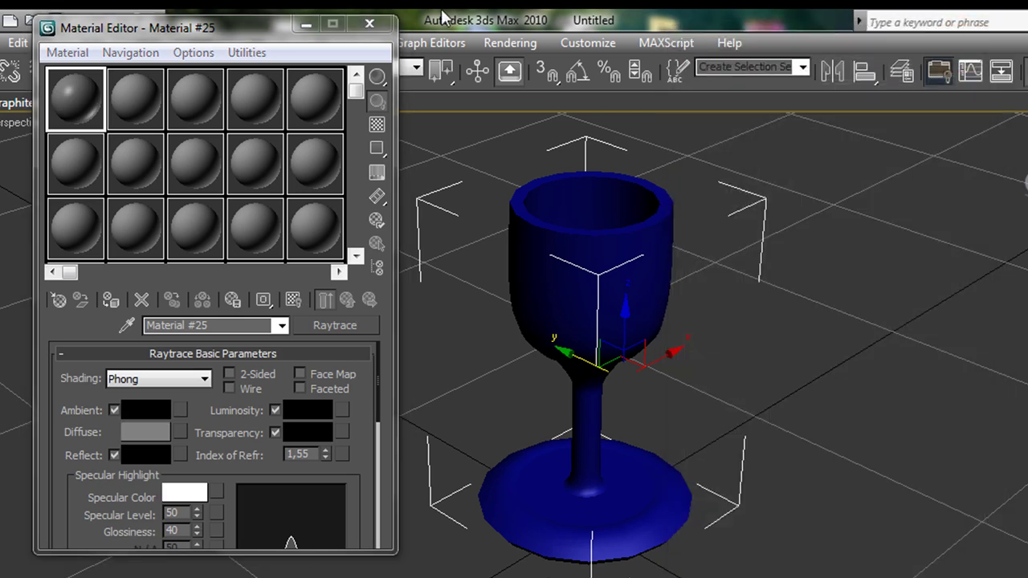
click(113, 304)
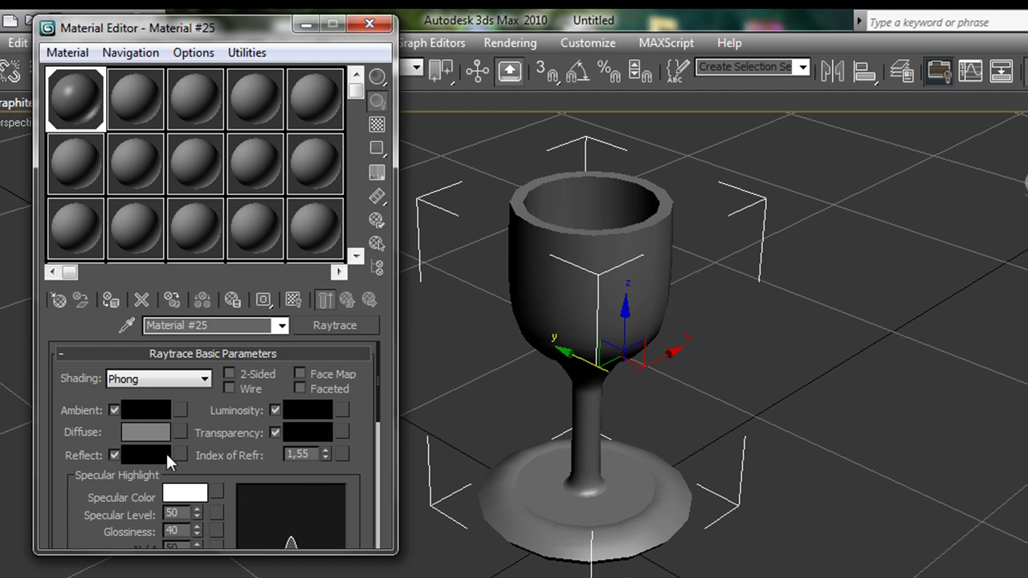
Step: Set the Raytrace material's Diffuse colour to a light grayish blue
click(135, 433)
drag(468, 222, 428, 240)
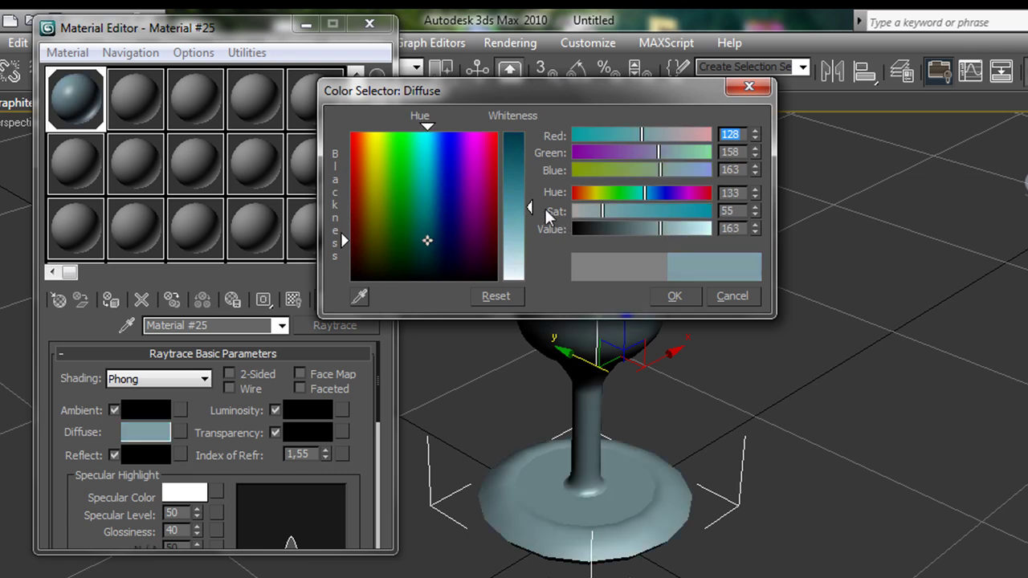
drag(531, 206, 531, 227)
click(675, 297)
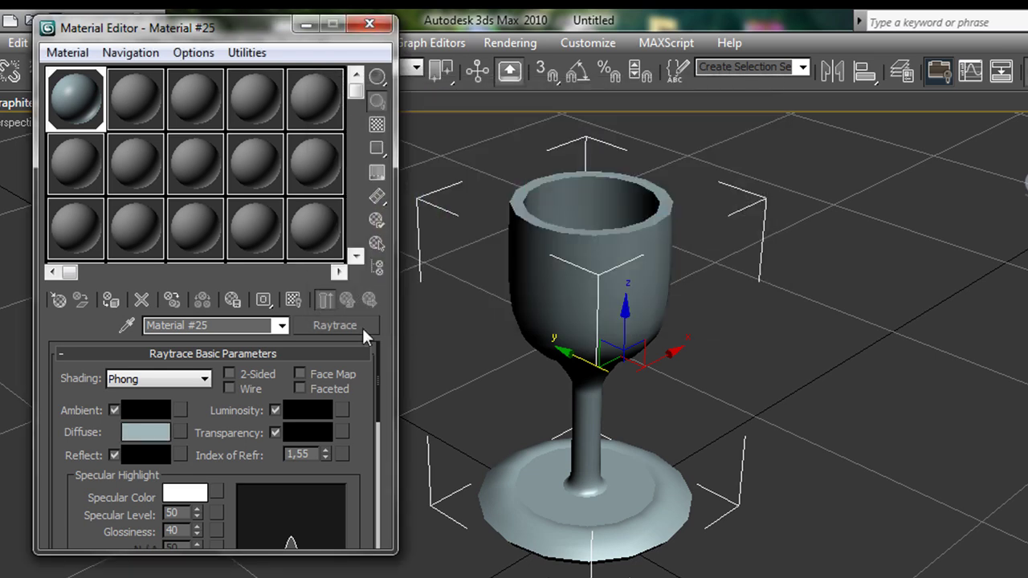
Step: Set the material's Transparency colour to a near-white cyan tint, RGB 225, 230, 231
click(317, 433)
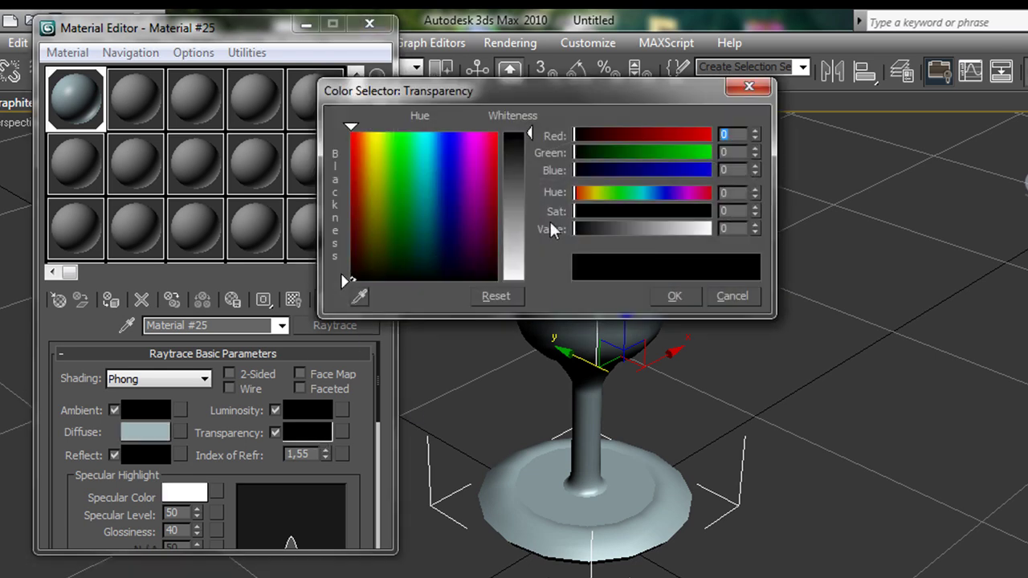
drag(428, 235, 426, 252)
drag(529, 133, 529, 265)
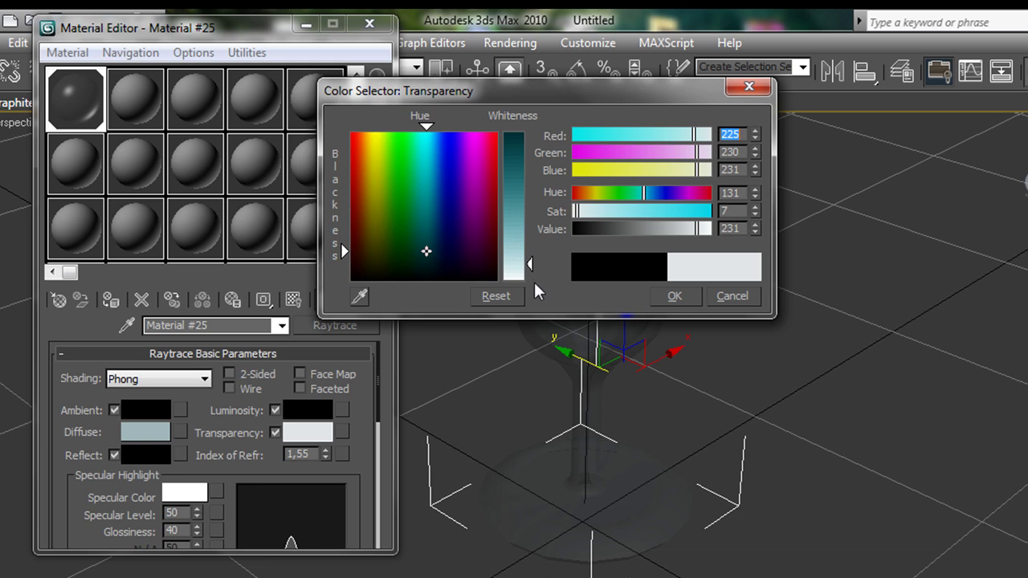
click(672, 299)
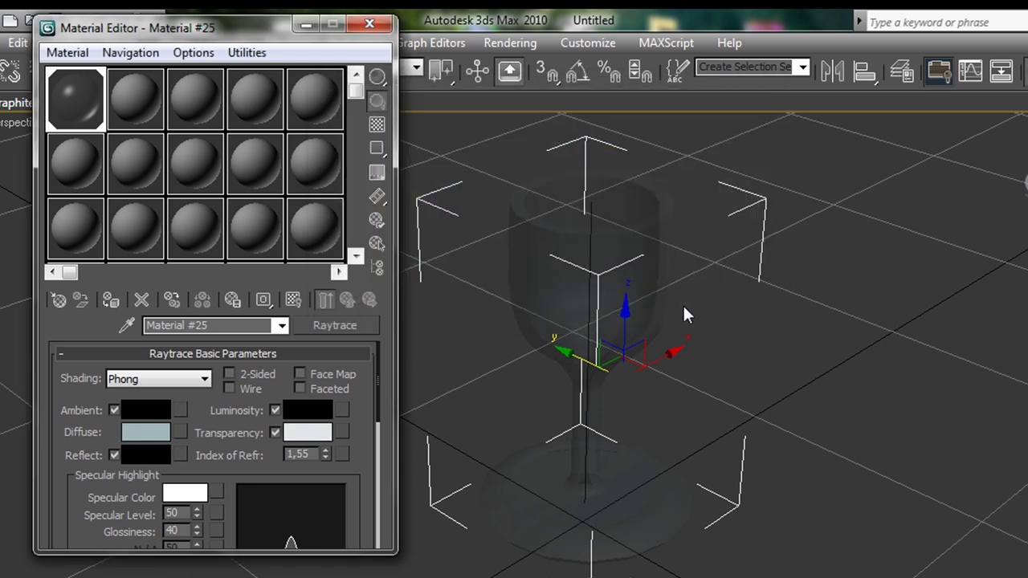
middle_drag(791, 324, 893, 311)
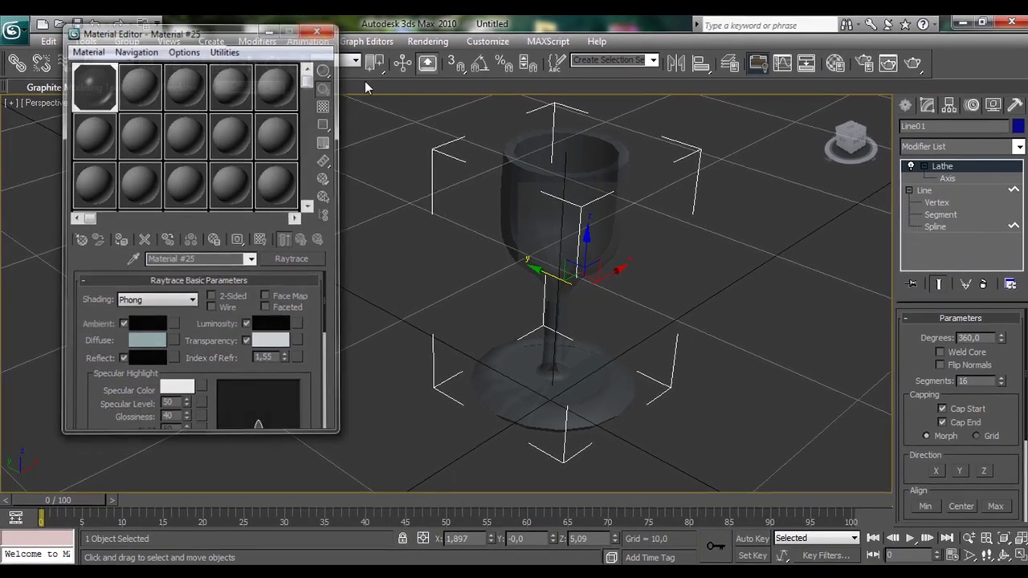
Step: Close the Material Editor, render the perspective view to check the goblet's glass material, and close the render
key(m)
scroll(681, 253, down, 5)
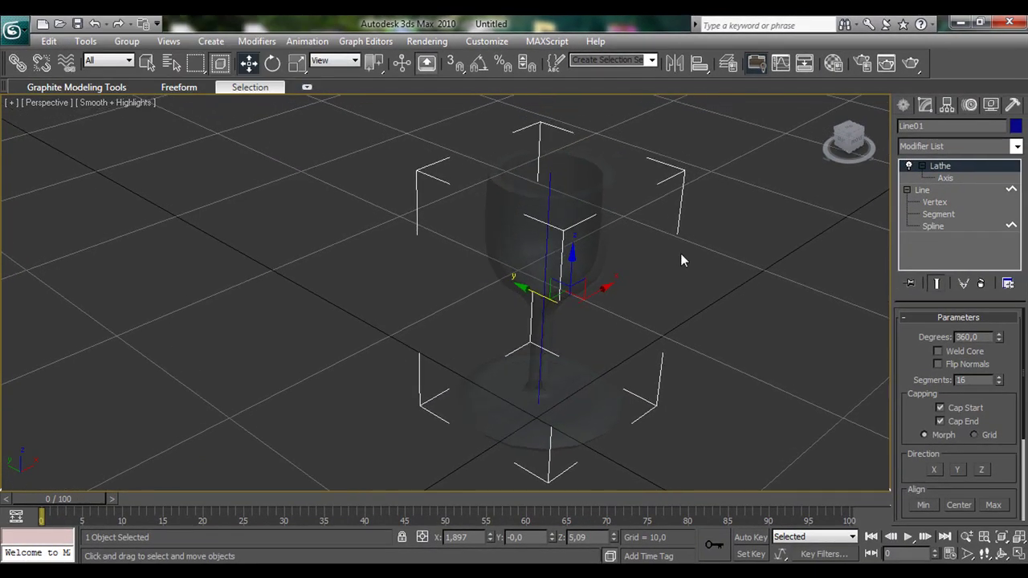
alt+middle_drag(472, 210, 621, 354)
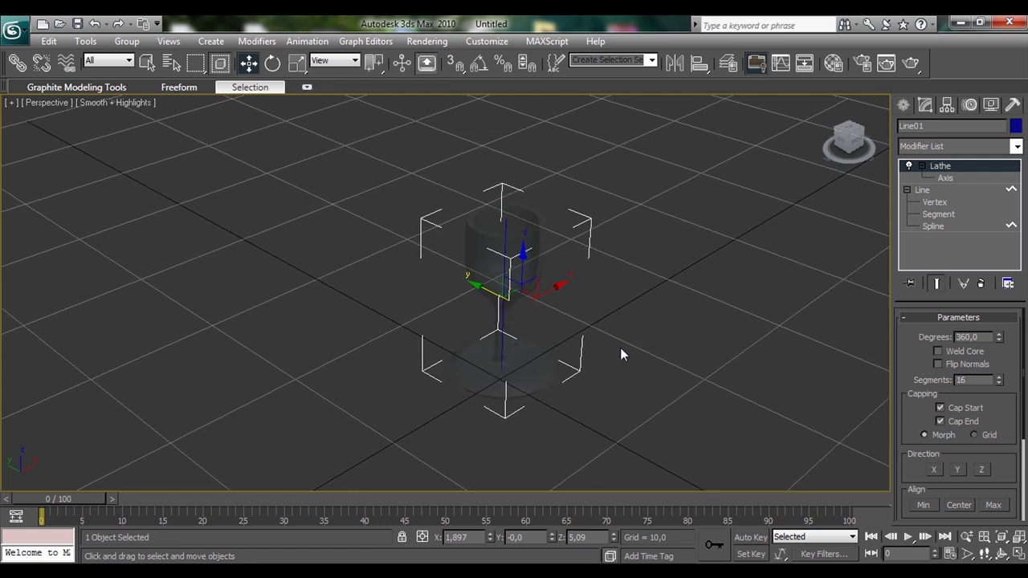
click(920, 69)
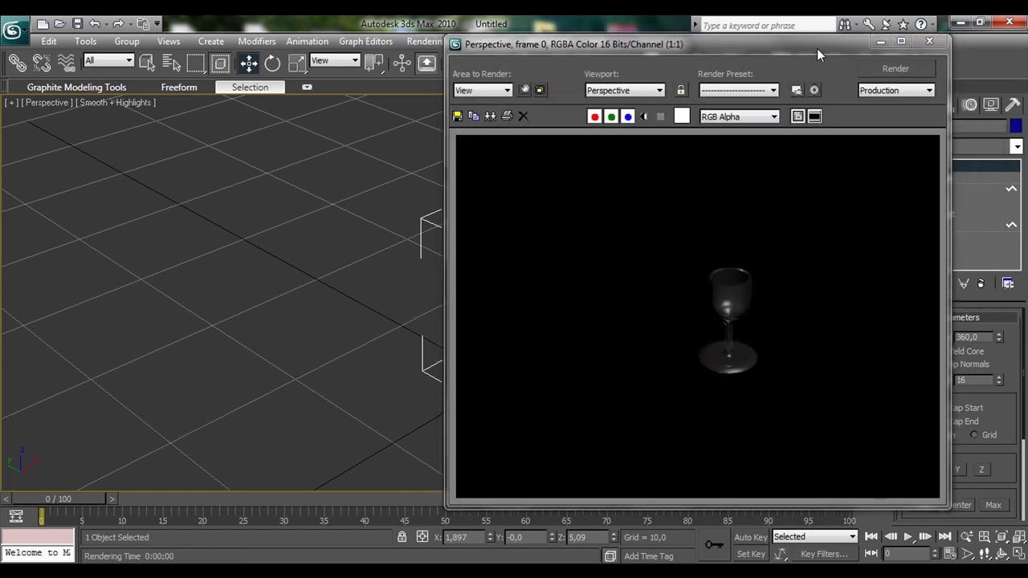
drag(818, 48, 641, 48)
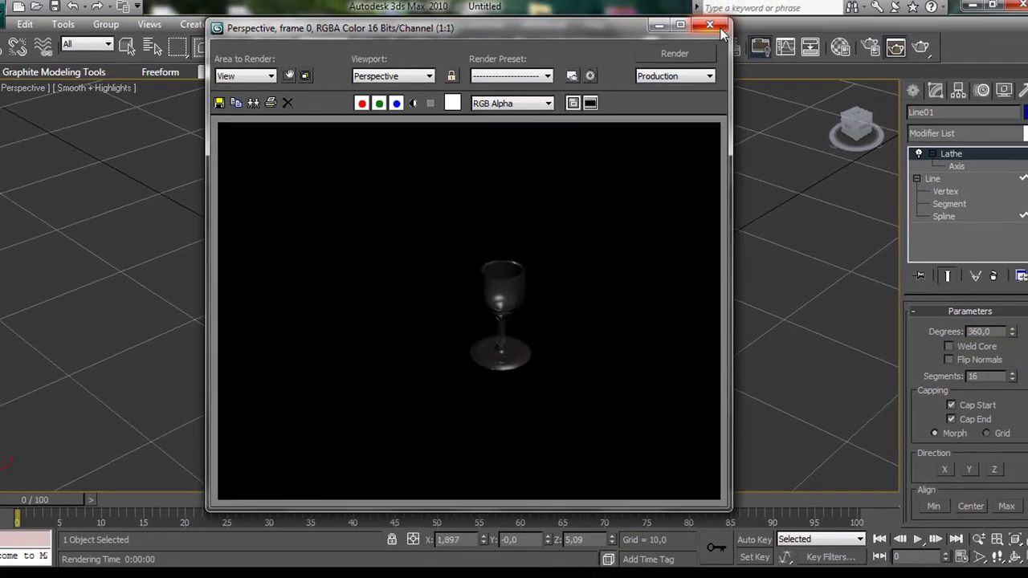
click(706, 29)
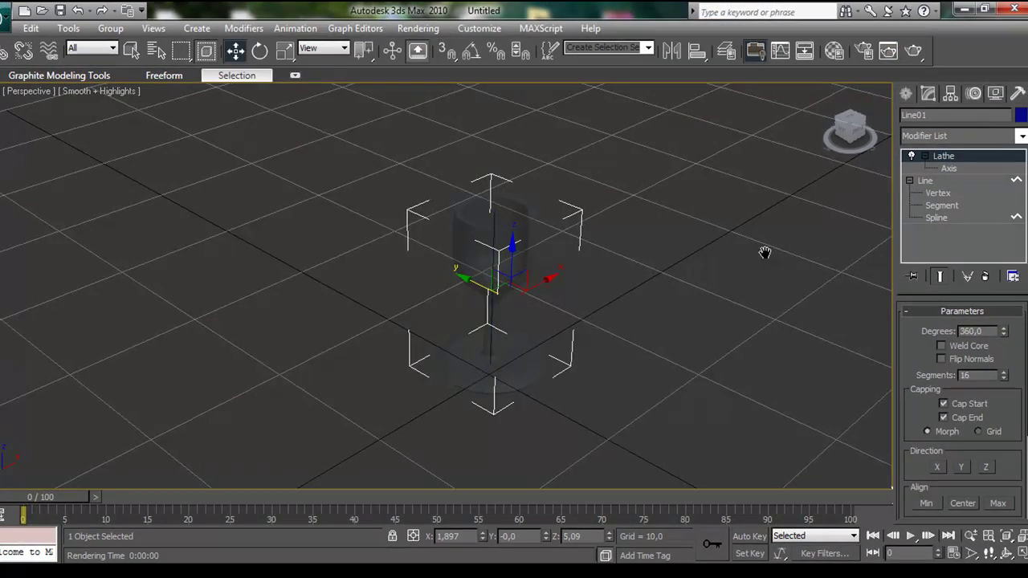
Step: Create a Plane primitive behind the goblet in the perspective view as a test backdrop
key(z)
click(905, 94)
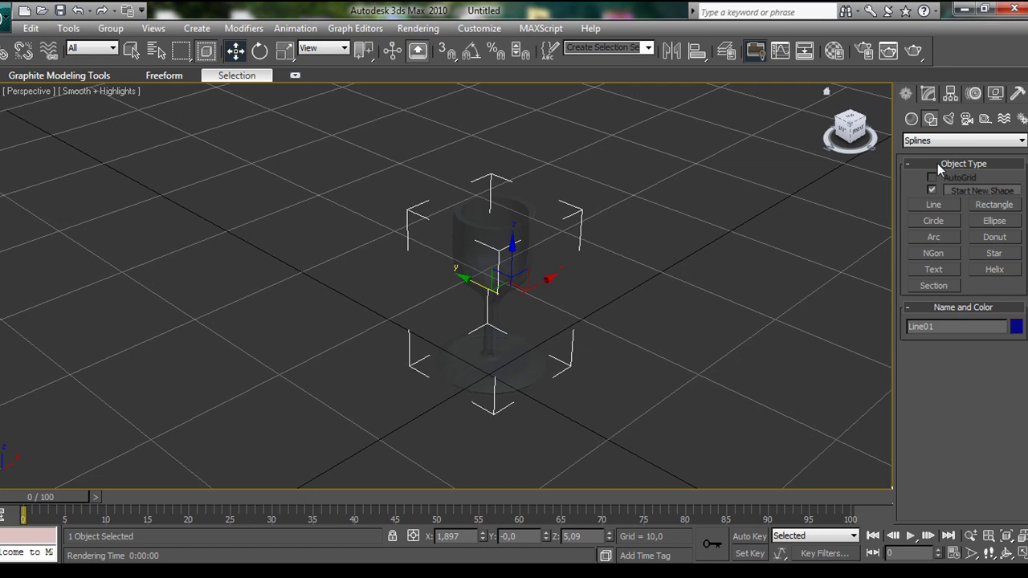
click(913, 120)
click(994, 258)
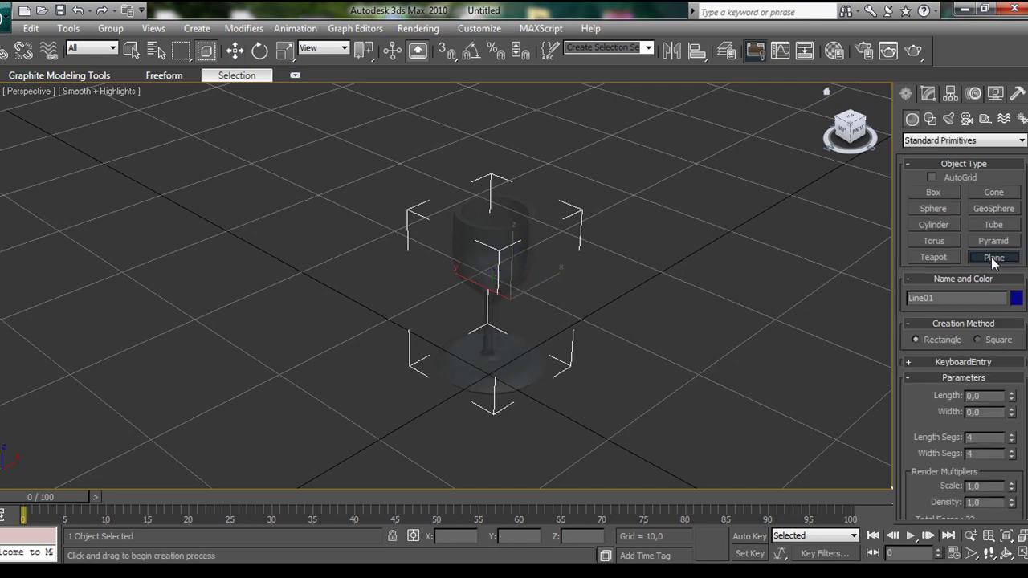
drag(379, 143, 688, 342)
middle_drag(733, 247, 719, 222)
Step: Render the perspective view to check the plane through the glass, then close the render and delete the plane
click(913, 50)
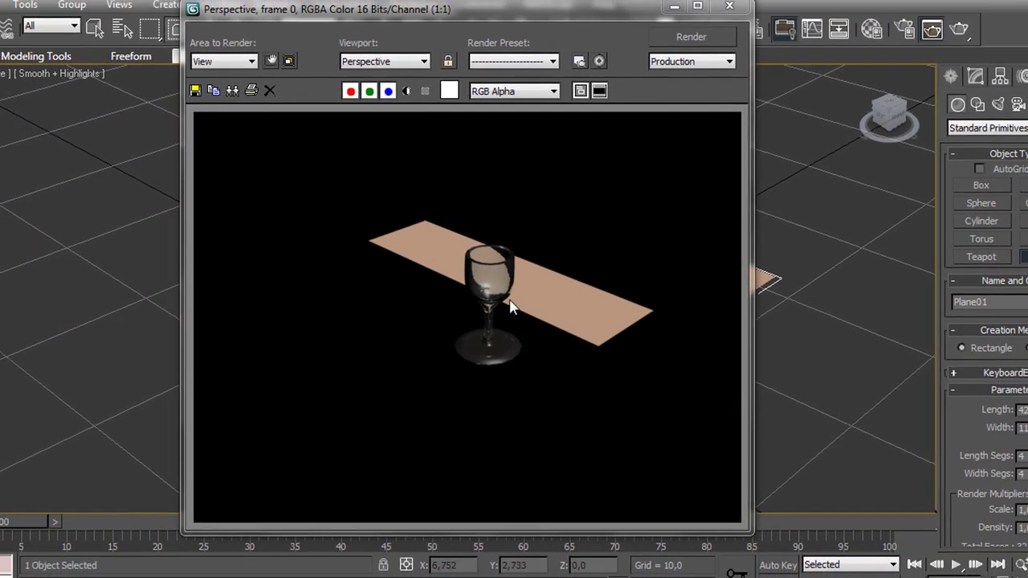
click(729, 6)
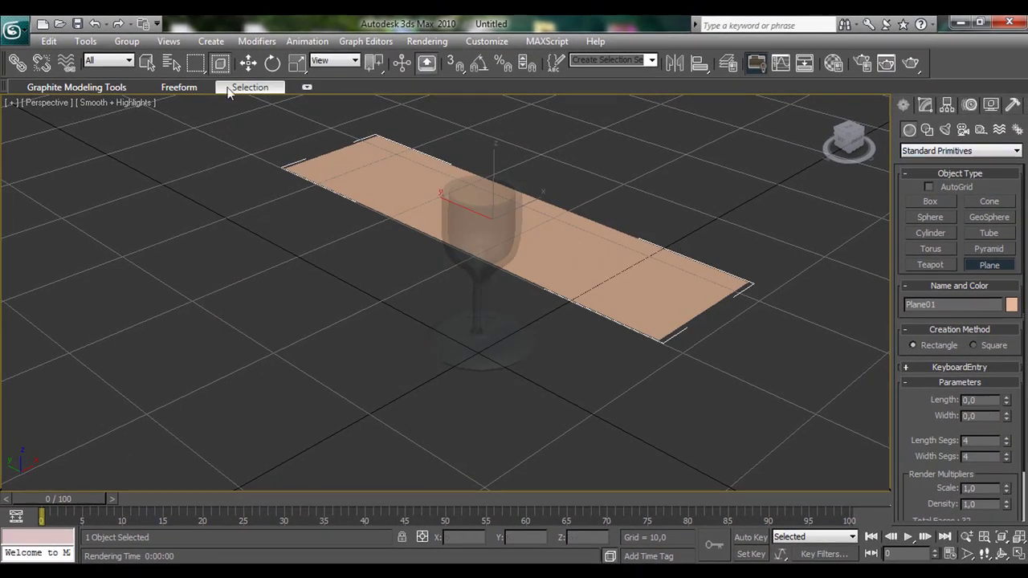
click(246, 67)
key(Delete)
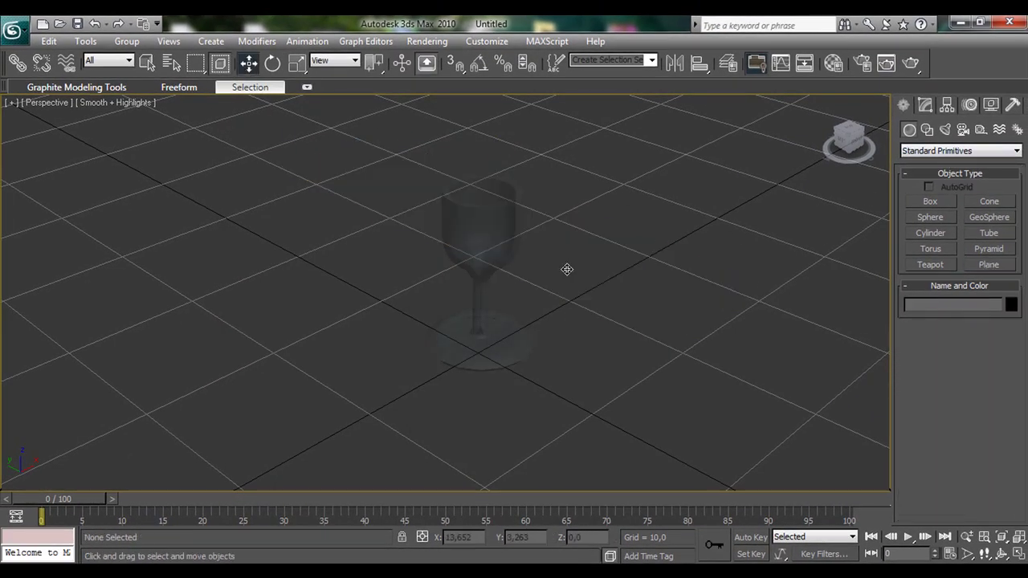
Step: Show the goblet's bowl enlarged in a maximized Front view
alt+middle_drag(579, 301, 651, 255)
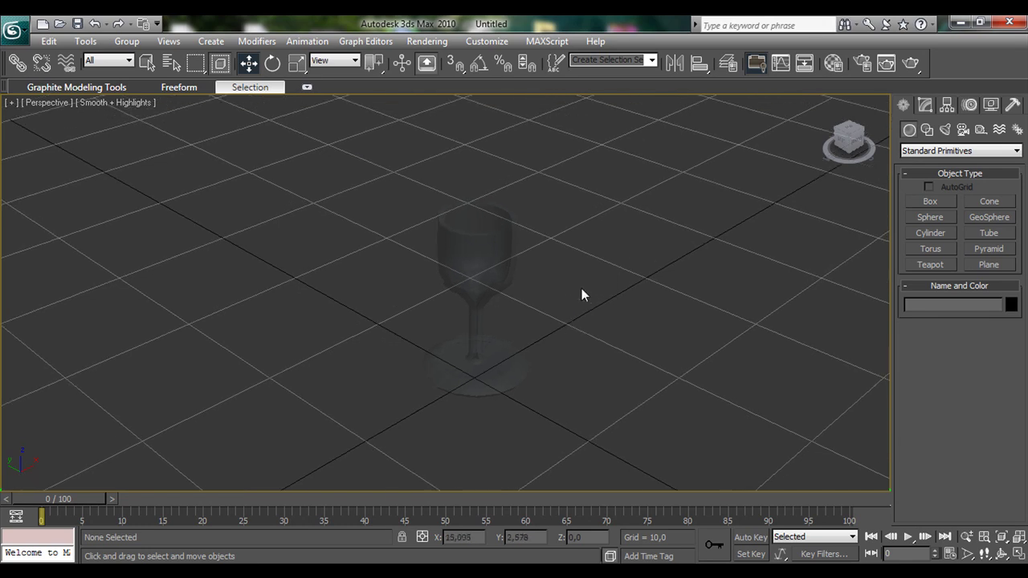
key(alt+w)
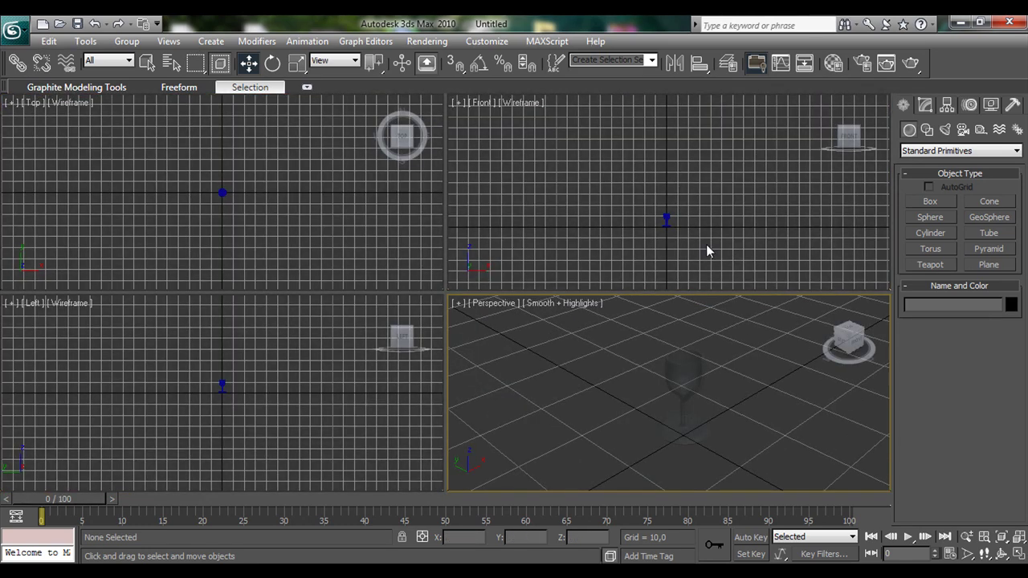
scroll(691, 237, up, 5)
middle_drag(619, 170, 688, 225)
scroll(634, 238, up, 5)
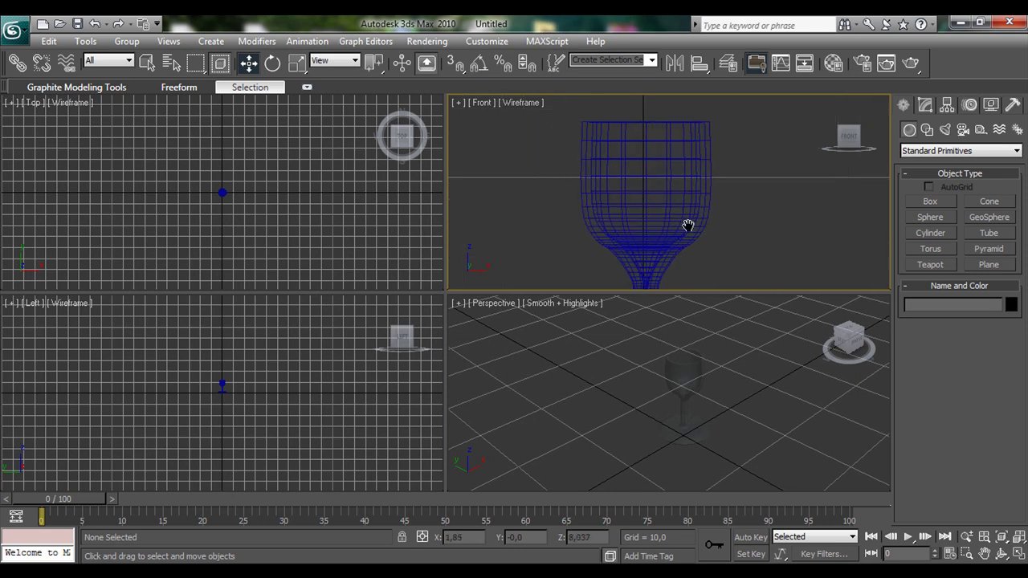
key(alt+w)
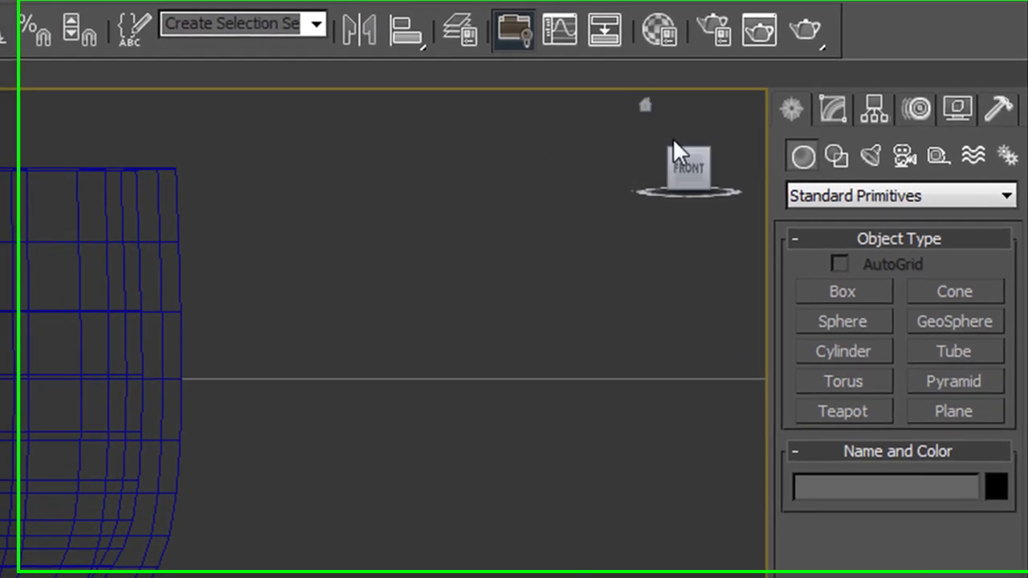
click(840, 111)
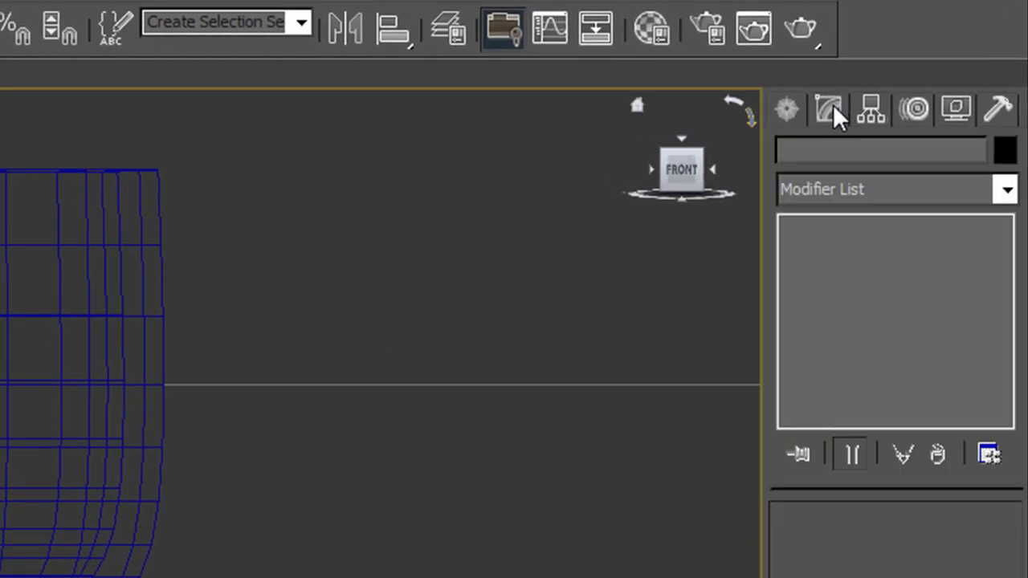
click(787, 110)
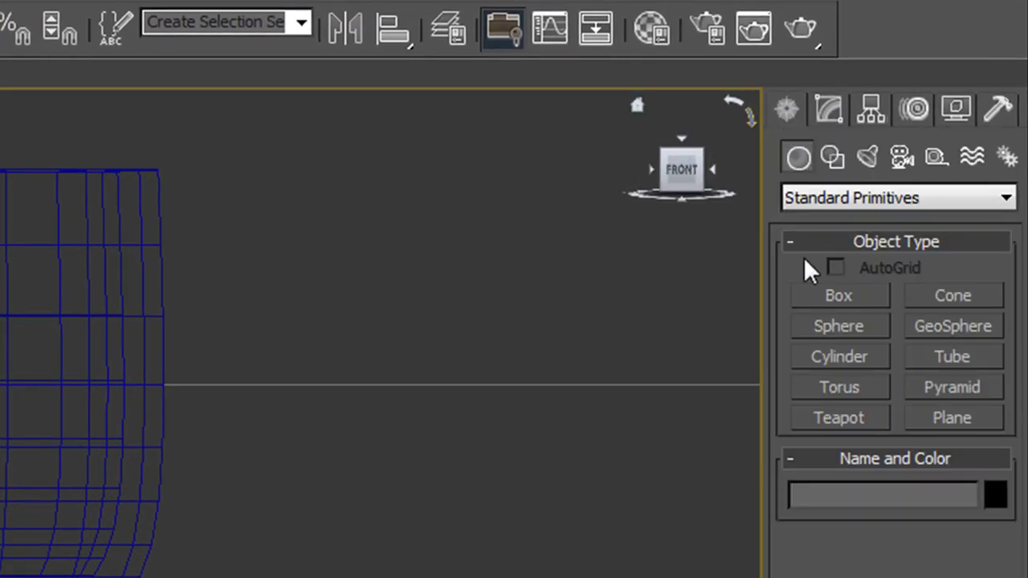
click(832, 158)
click(832, 319)
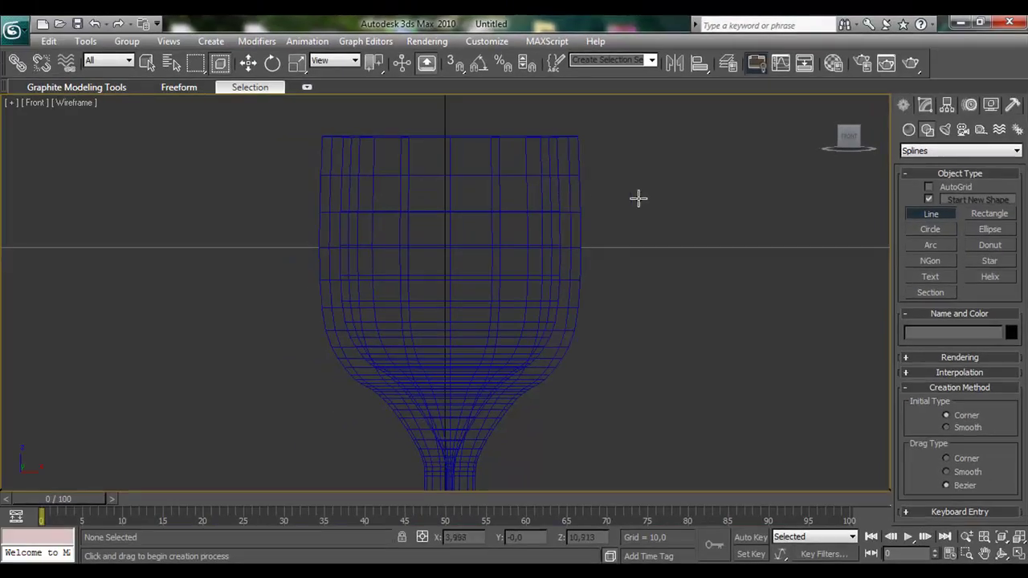
click(554, 220)
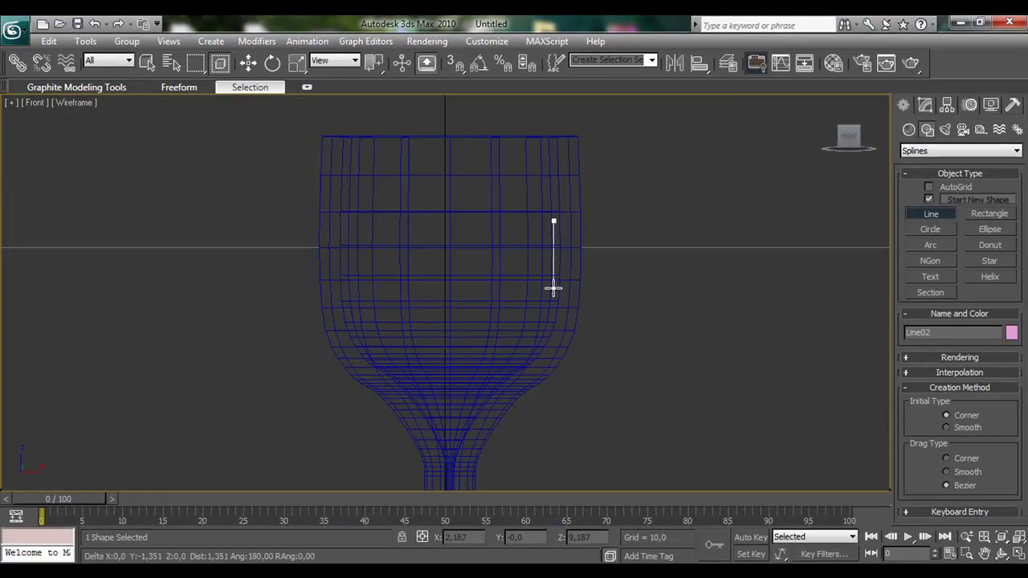
drag(553, 291, 501, 376)
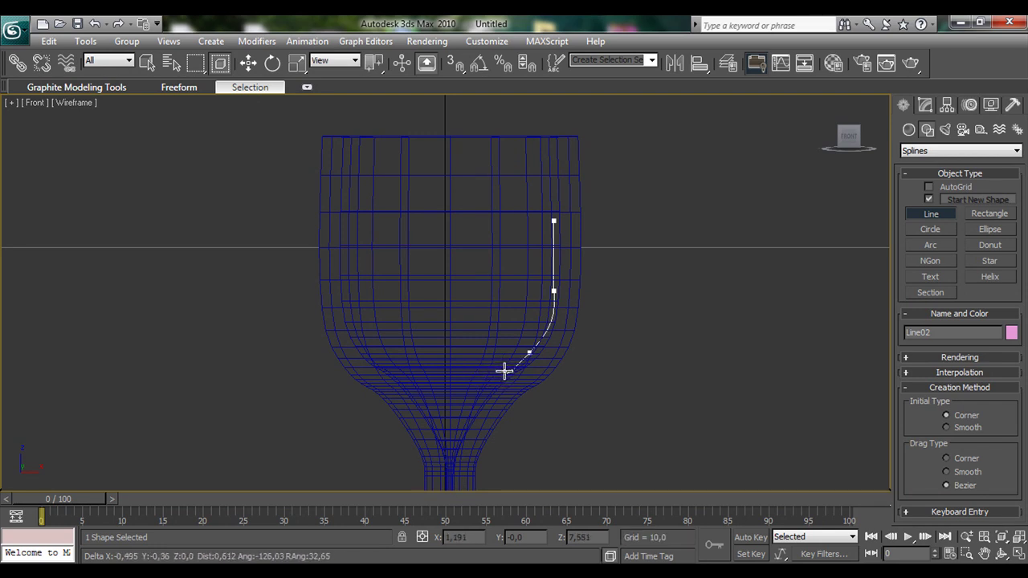
click(503, 371)
right_click(487, 372)
click(252, 63)
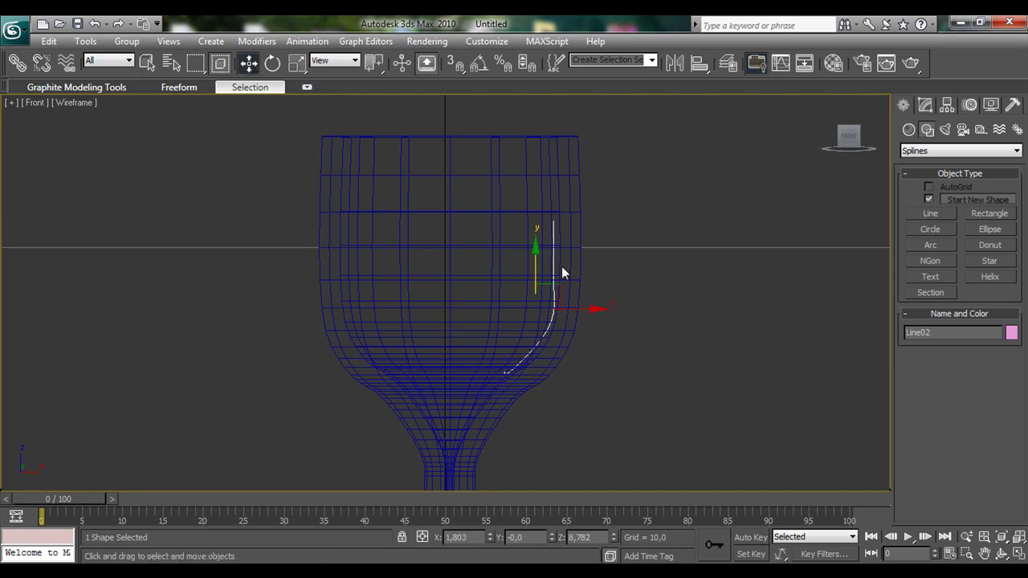
key(Delete)
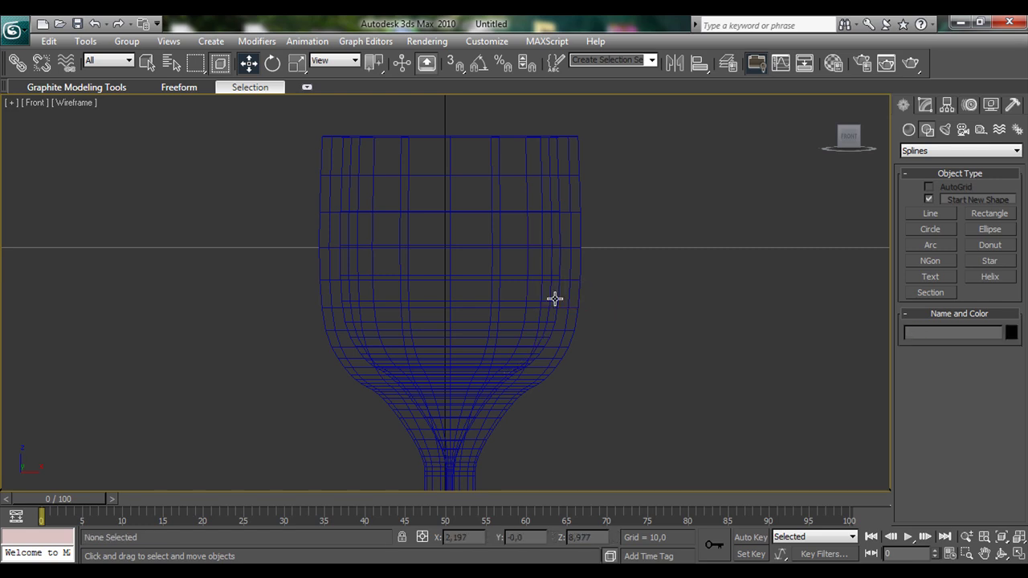
Step: Draw a Line spline inside the bowl from the central axis out to the inner wall, down its curve, and back to the axis above the stem
click(932, 214)
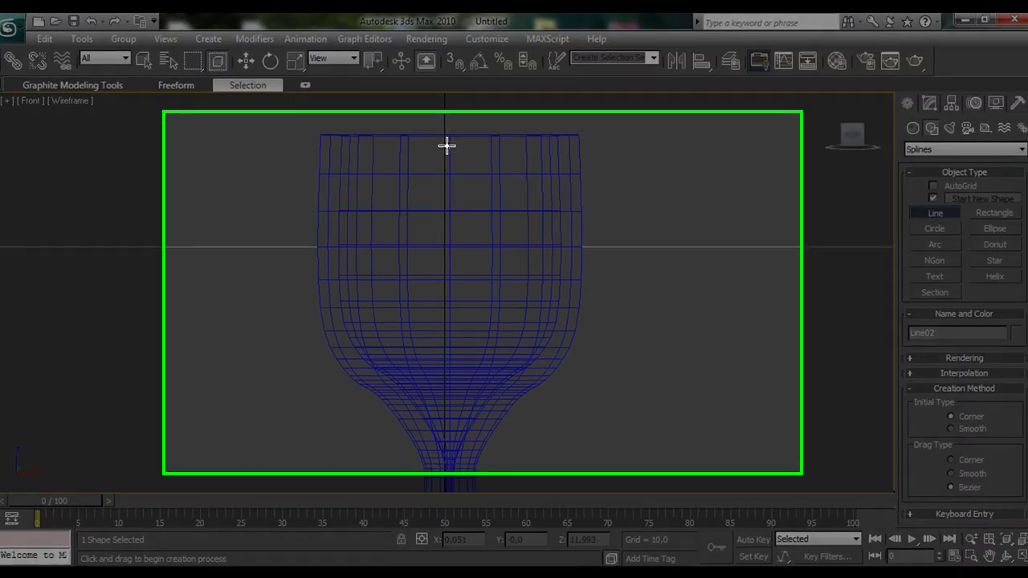
click(448, 147)
right_click(487, 155)
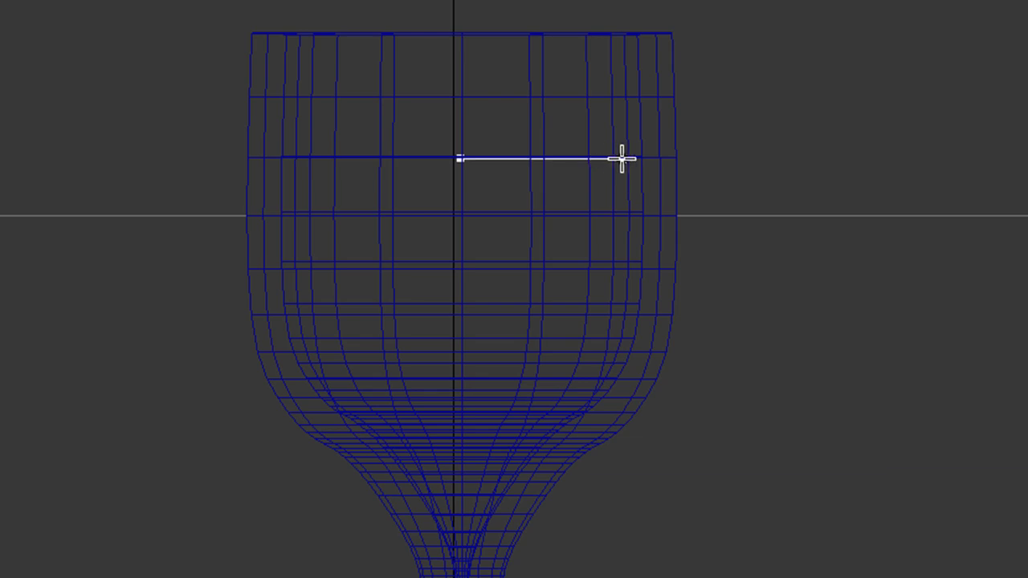
mouse_move(629, 158)
mouse_down()
mouse_move(637, 175)
mouse_move(630, 159)
mouse_up()
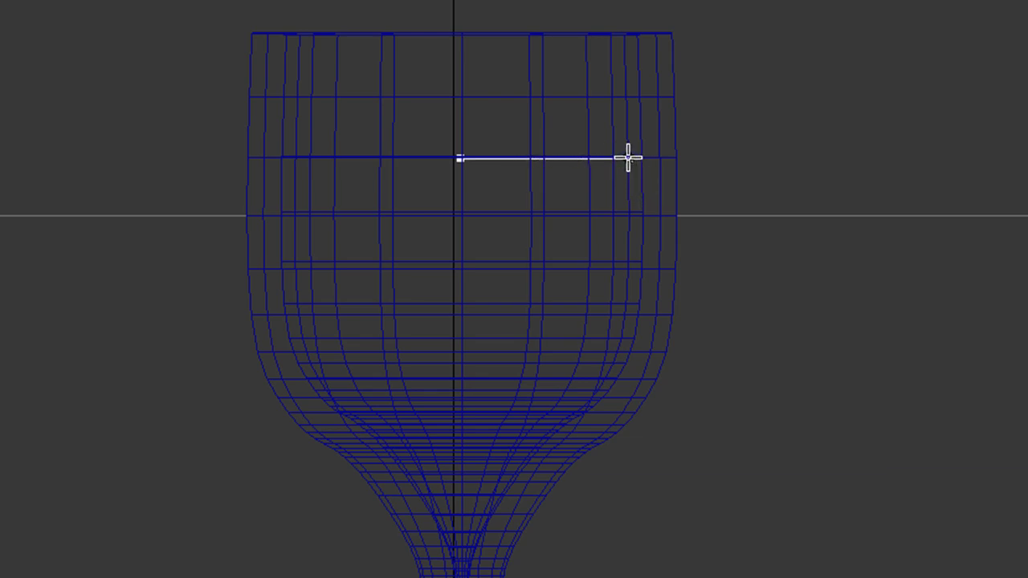
click(629, 300)
drag(557, 403, 531, 431)
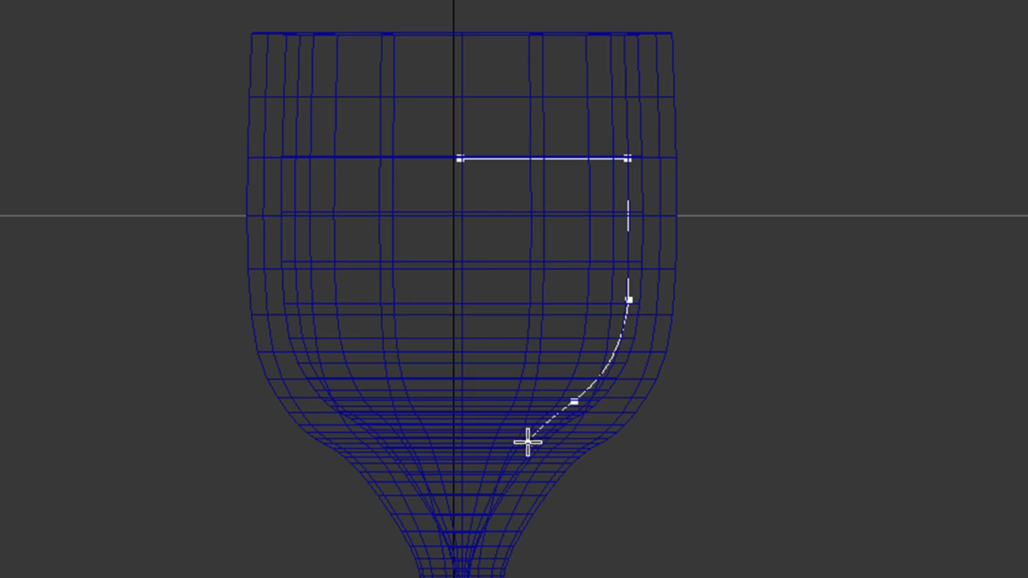
click(528, 442)
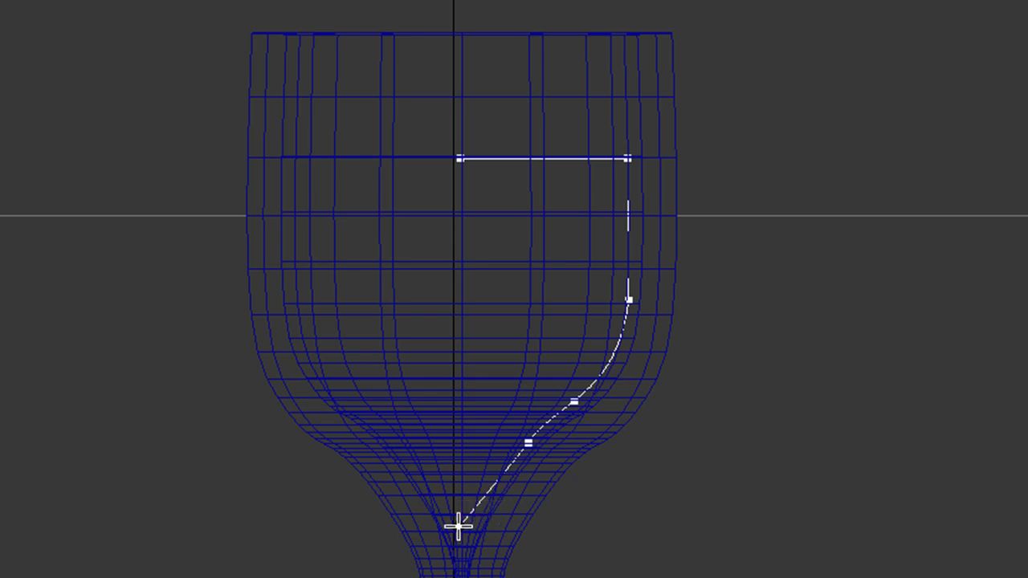
click(464, 532)
right_click(464, 534)
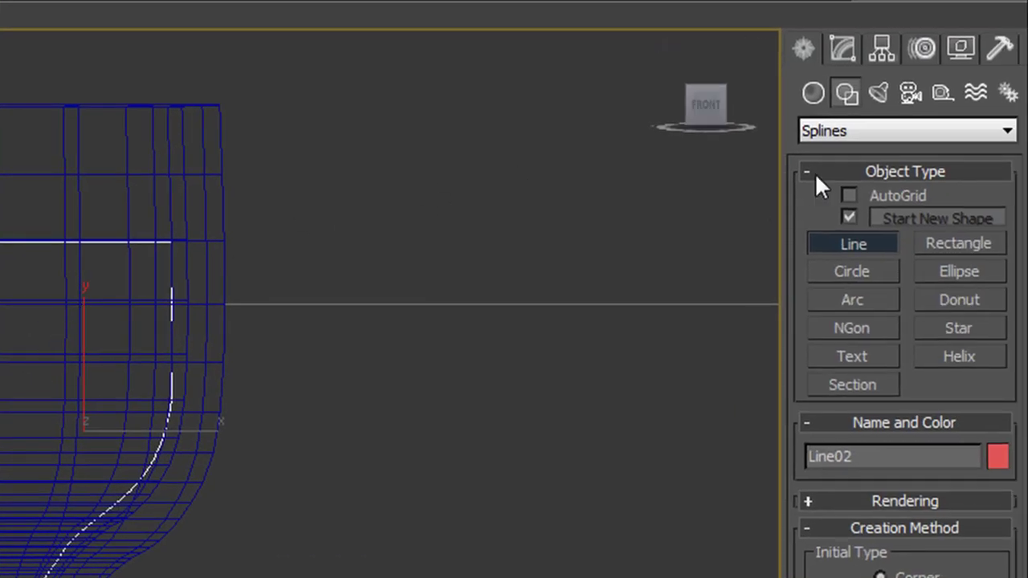
Step: Enter the new line's Spline sub-object level, activate Outline, and select the whole inner profile
click(842, 49)
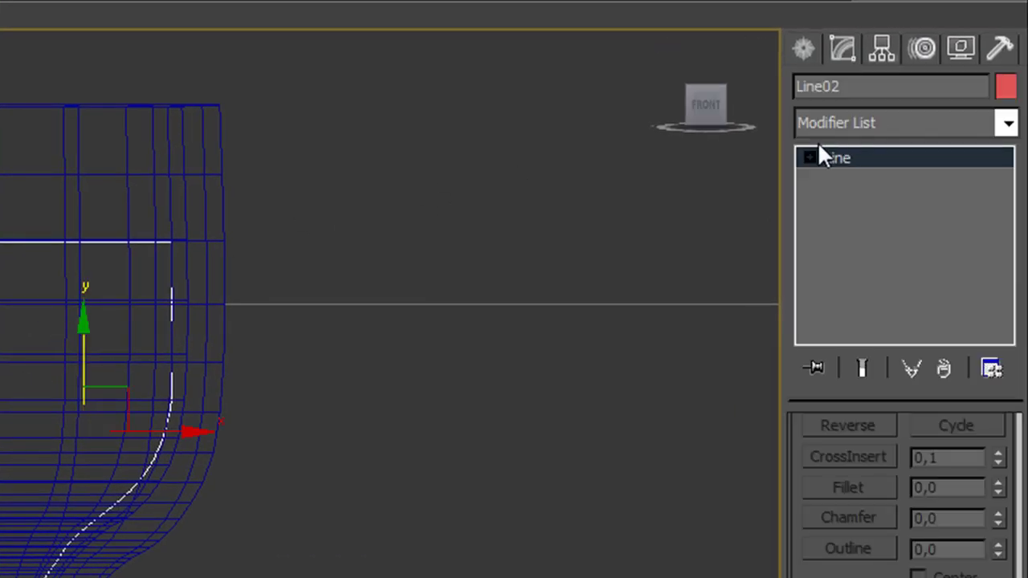
click(813, 156)
click(865, 177)
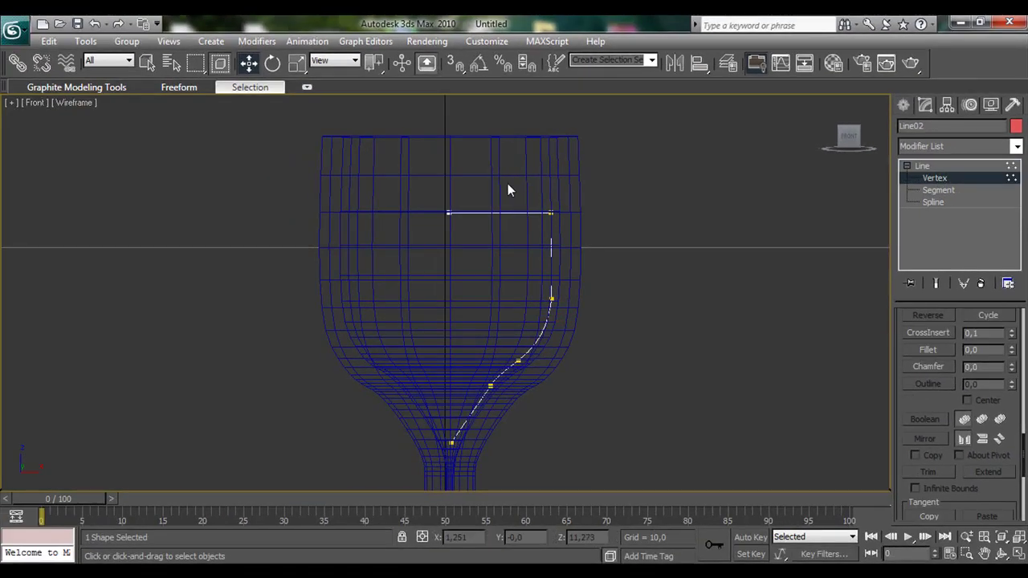
key(3)
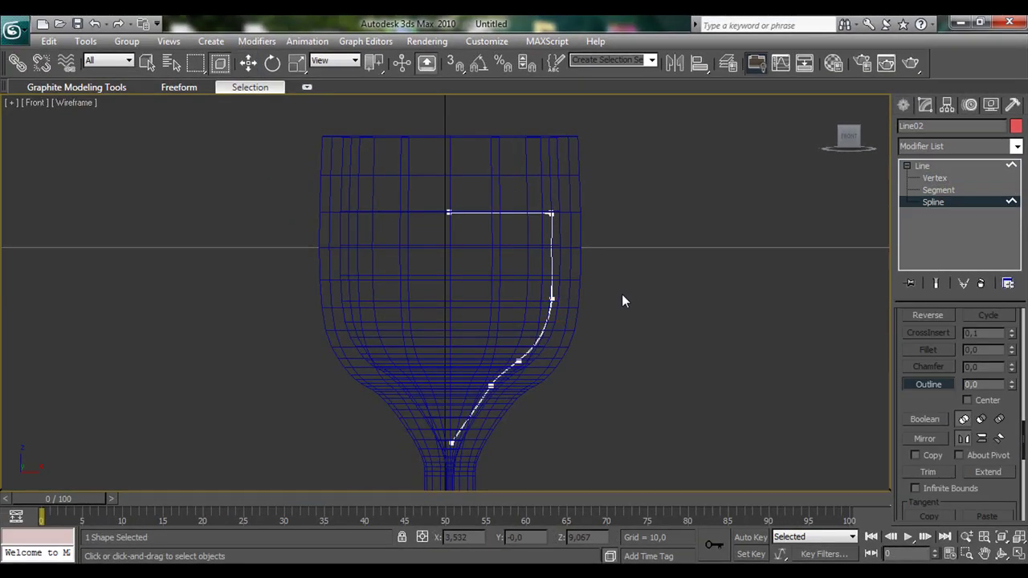
click(644, 303)
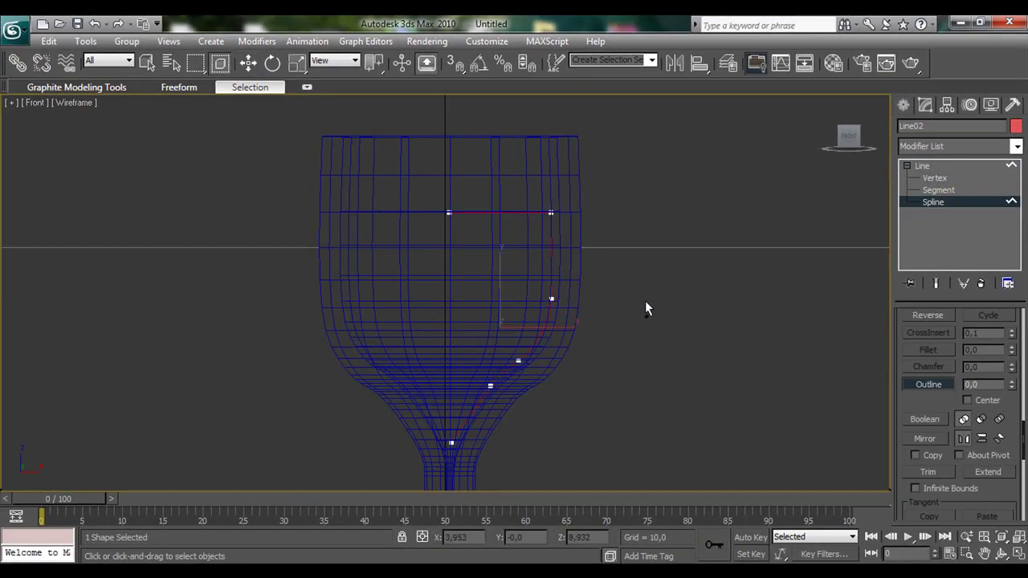
Step: Apply a Lathe modifier to the inner profile and set its alignment to Center
click(1014, 148)
scroll(1003, 265, down, 5)
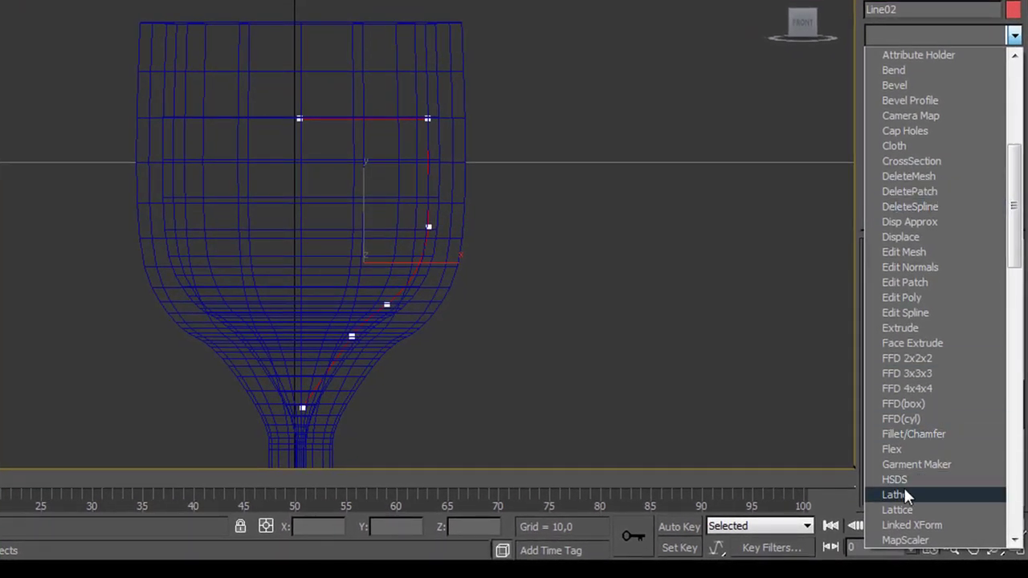
click(905, 493)
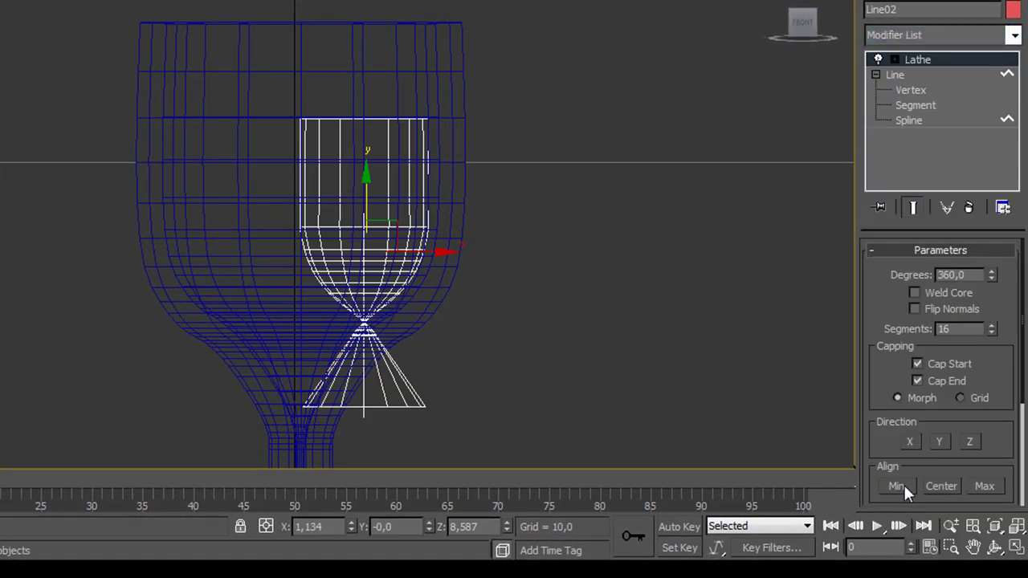
click(950, 486)
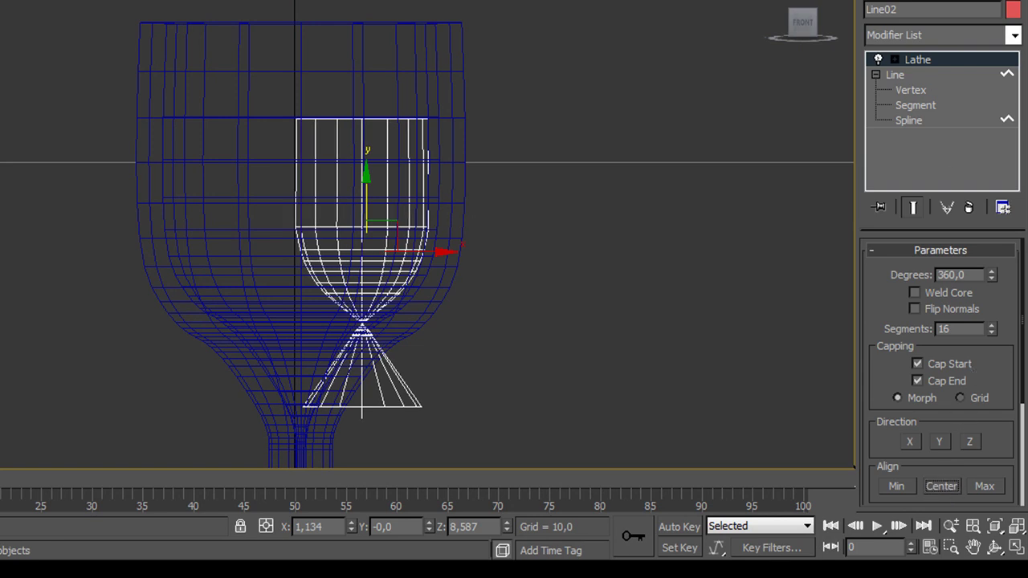
Step: Move the Lathe axis along X onto the glass's central axis so the revolved contents fill the bowl
click(896, 60)
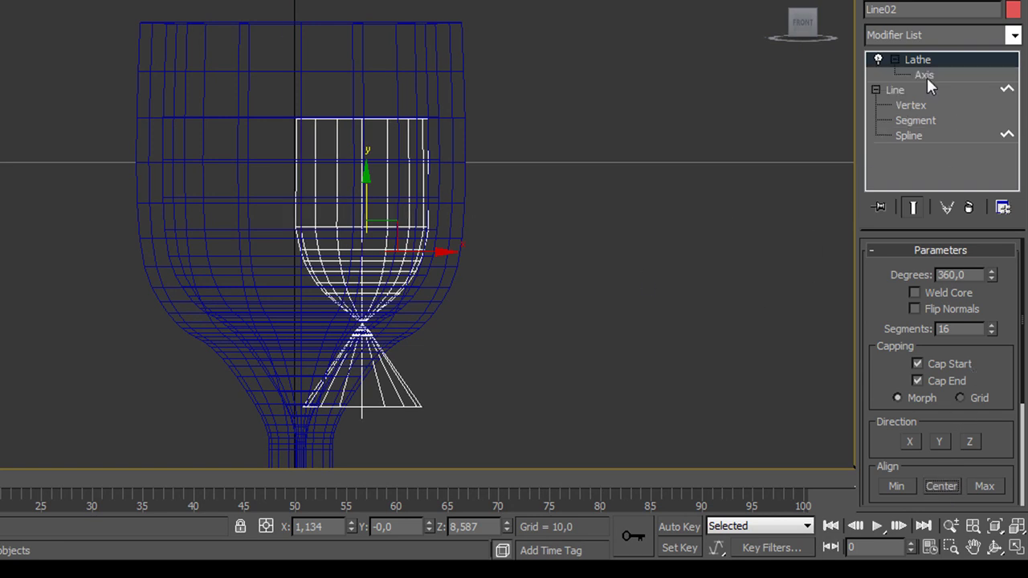
click(922, 74)
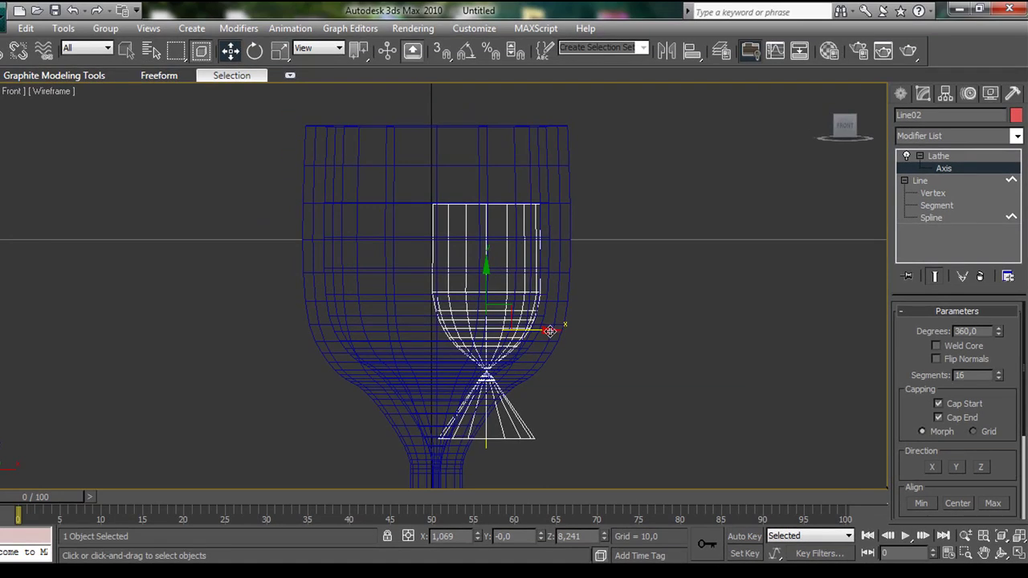
drag(549, 331, 498, 331)
scroll(741, 225, down, 1)
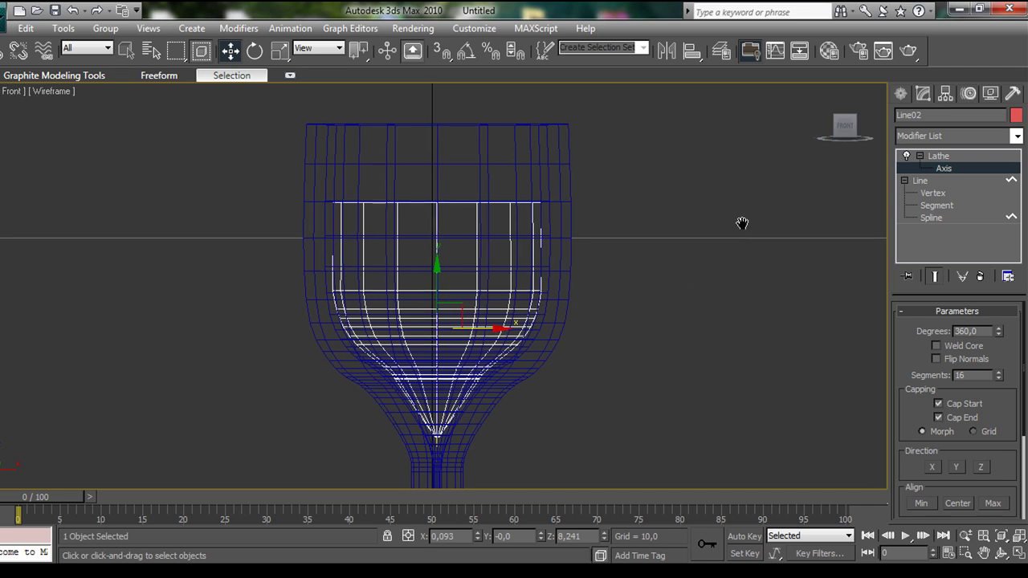
Step: Inspect the lathed contents in the Perspective view and fine-tune the Lathe axis along X to 0,124
key(alt+w)
scroll(687, 378, up, 6)
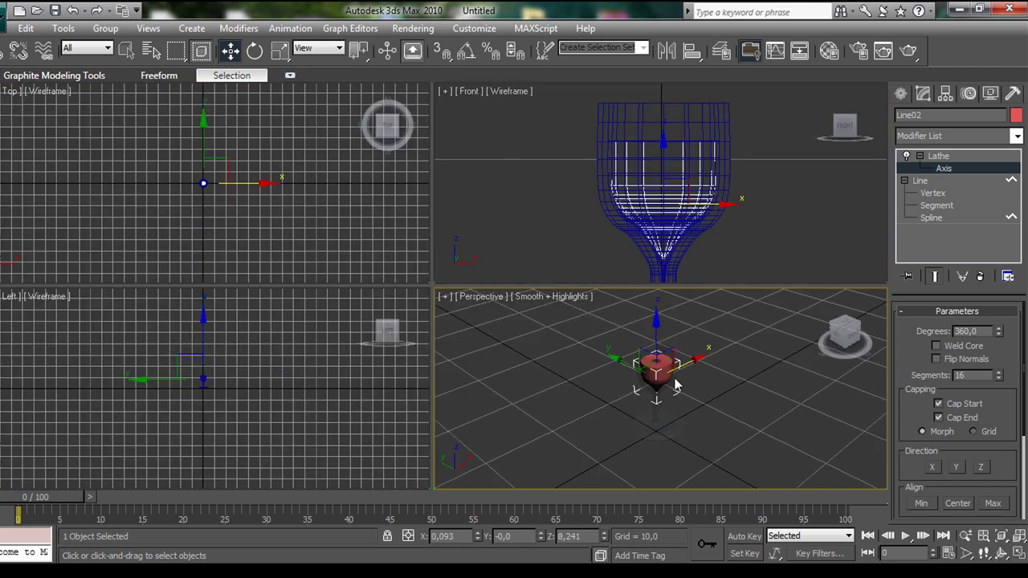
middle_drag(682, 438, 682, 462)
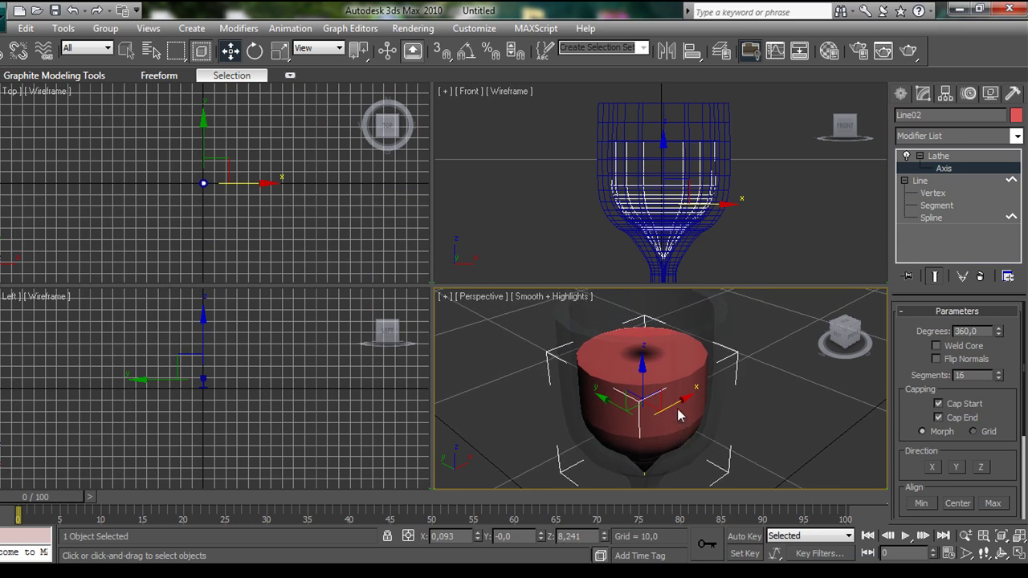
click(726, 207)
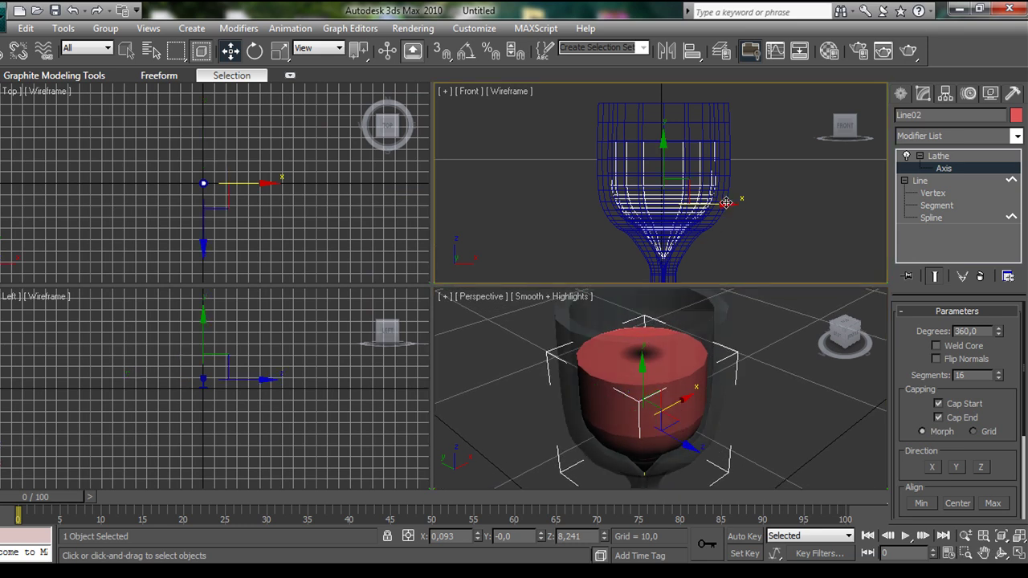
mouse_move(725, 204)
mouse_down()
mouse_move(694, 202)
mouse_move(725, 206)
mouse_up()
middle_drag(751, 411, 708, 397)
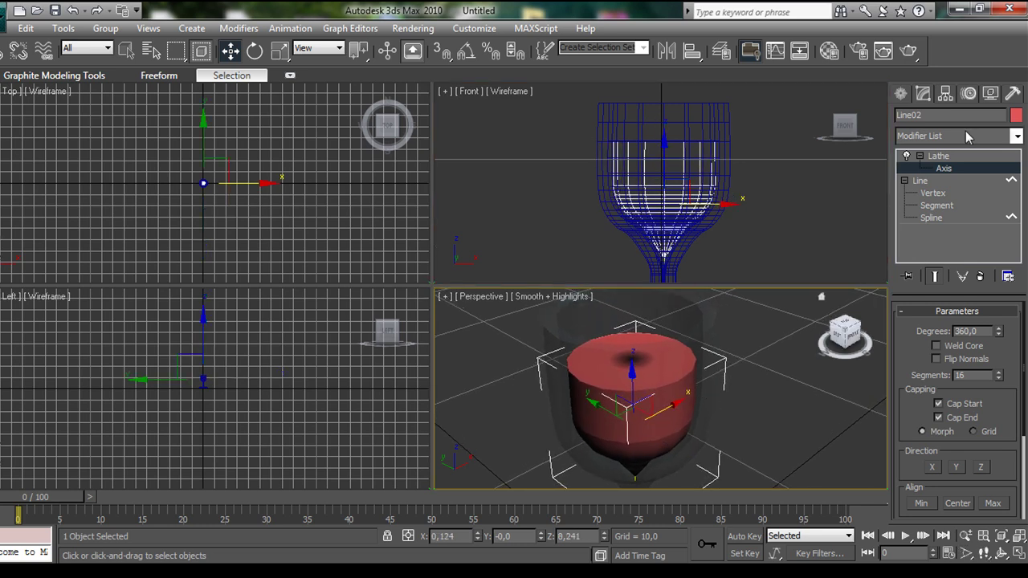
Step: Change the contents' object color to a custom dark wine red with Red 71, Green 4 and Blue 4
click(1016, 115)
drag(520, 190, 315, 87)
click(332, 270)
drag(153, 349, 154, 400)
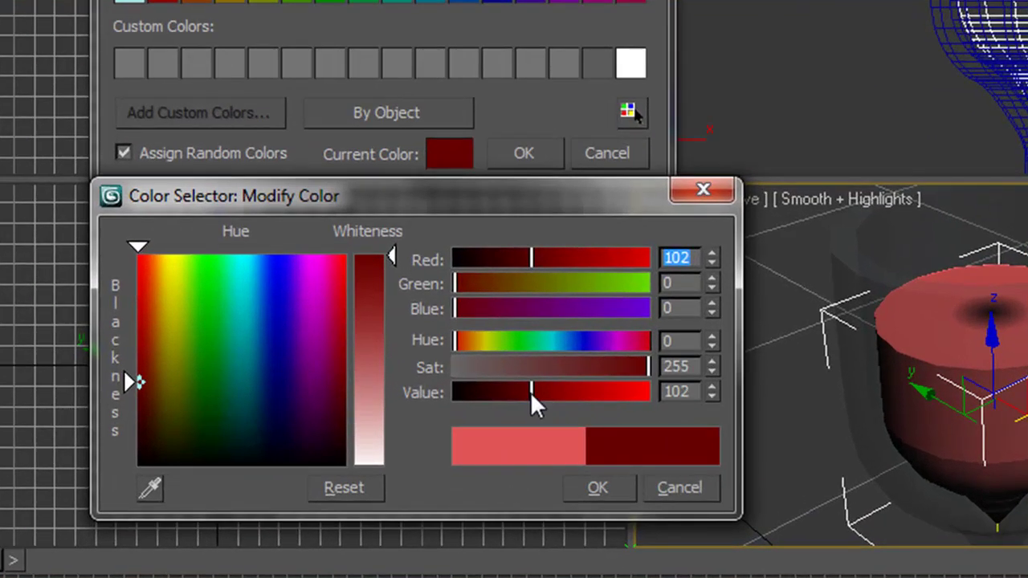
drag(390, 407, 383, 406)
drag(515, 392, 494, 392)
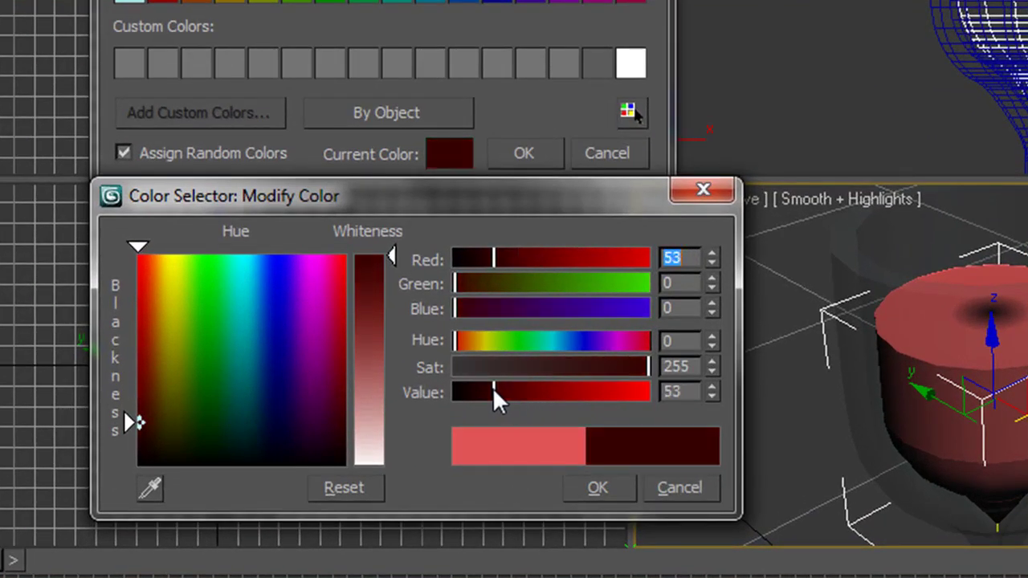
mouse_move(644, 368)
mouse_down()
mouse_move(622, 368)
mouse_move(632, 366)
mouse_up()
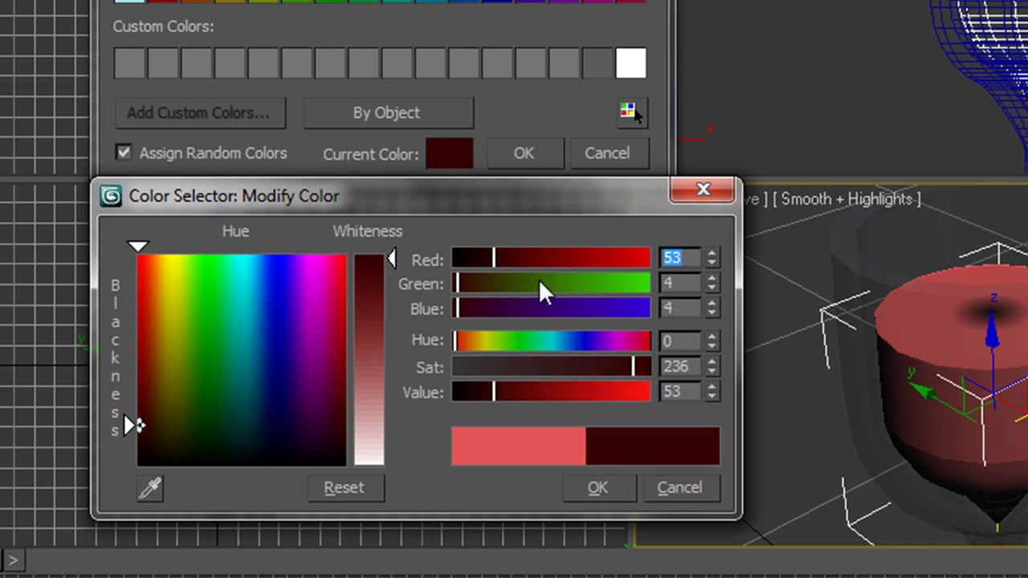
drag(500, 259, 507, 261)
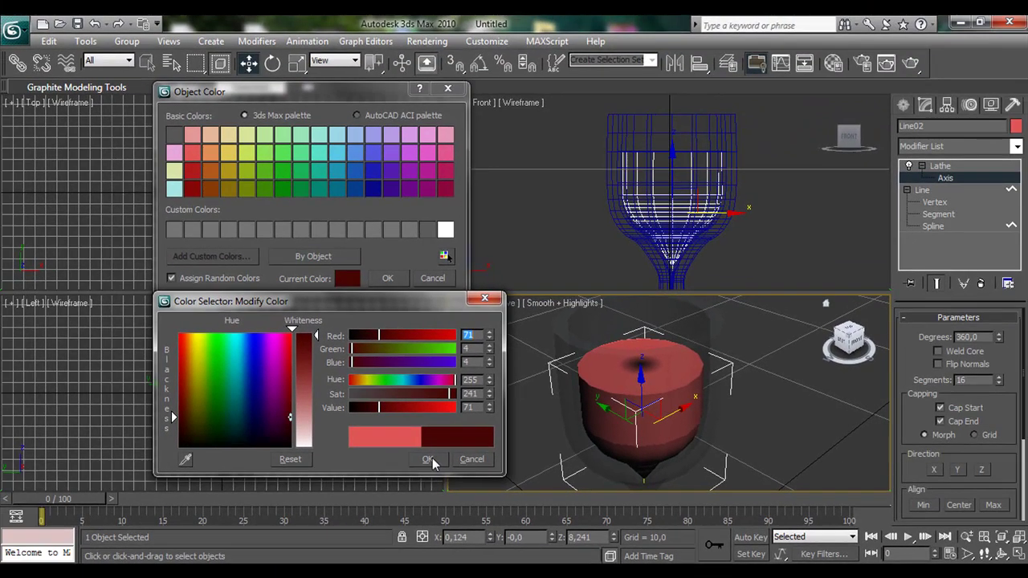
click(450, 464)
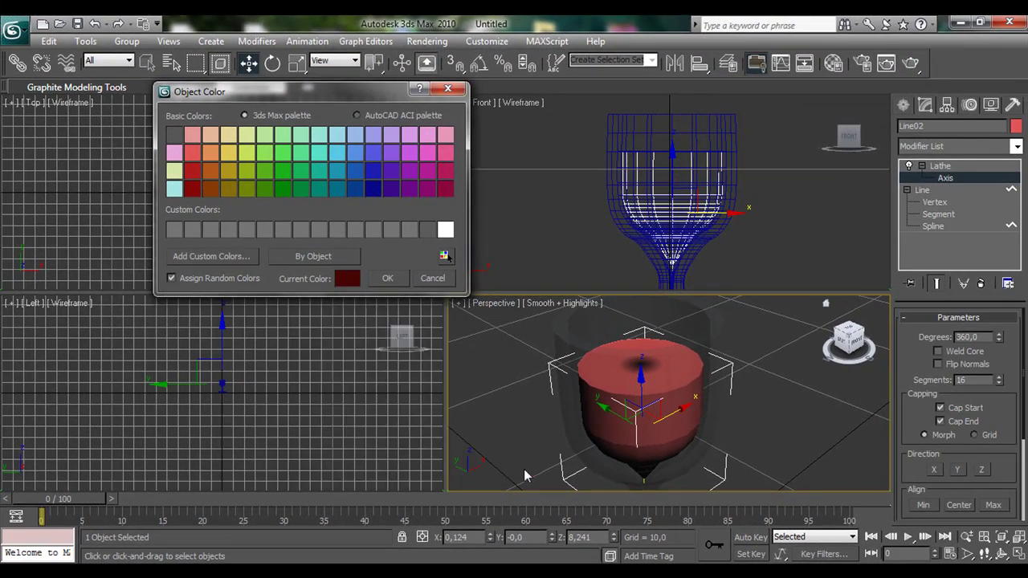
click(388, 278)
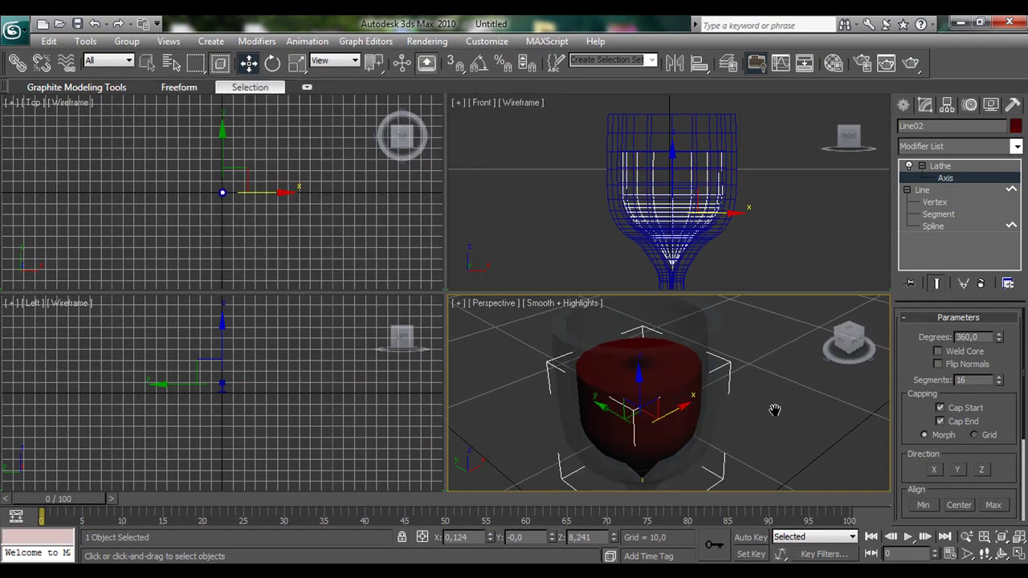
Step: Frame the whole filled glass in a maximized Perspective view and render it
scroll(772, 410, down, 3)
scroll(747, 369, down, 2)
scroll(746, 378, up, 2)
middle_drag(747, 379, 764, 380)
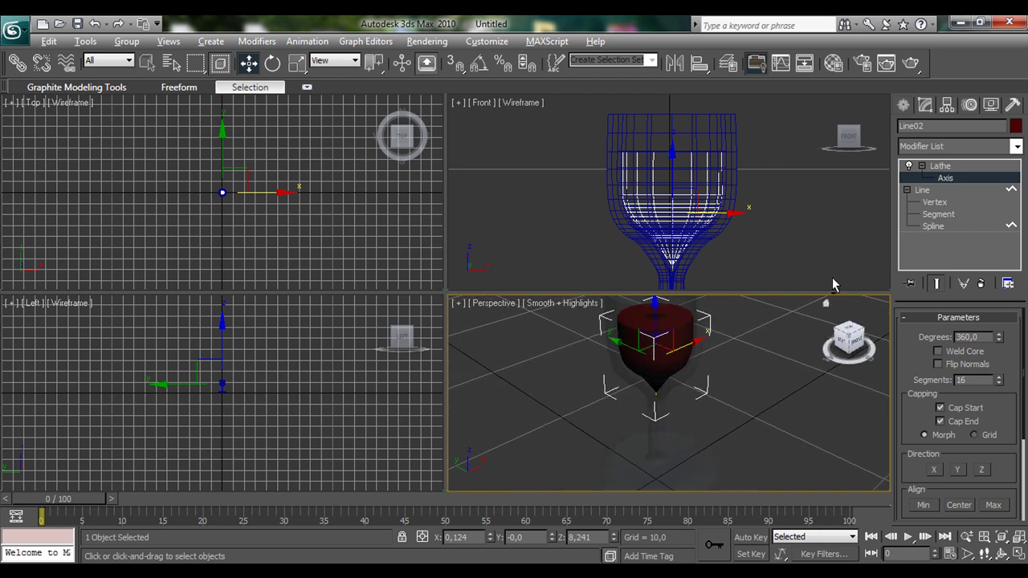
key(alt+w)
middle_drag(537, 303, 624, 363)
scroll(616, 358, down, 2)
scroll(634, 306, up, 1)
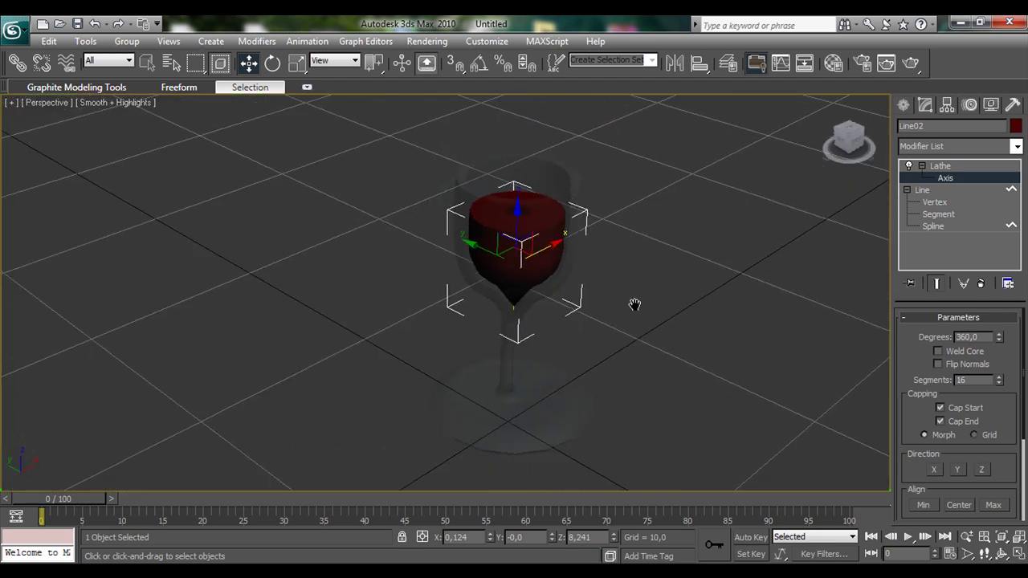
click(911, 64)
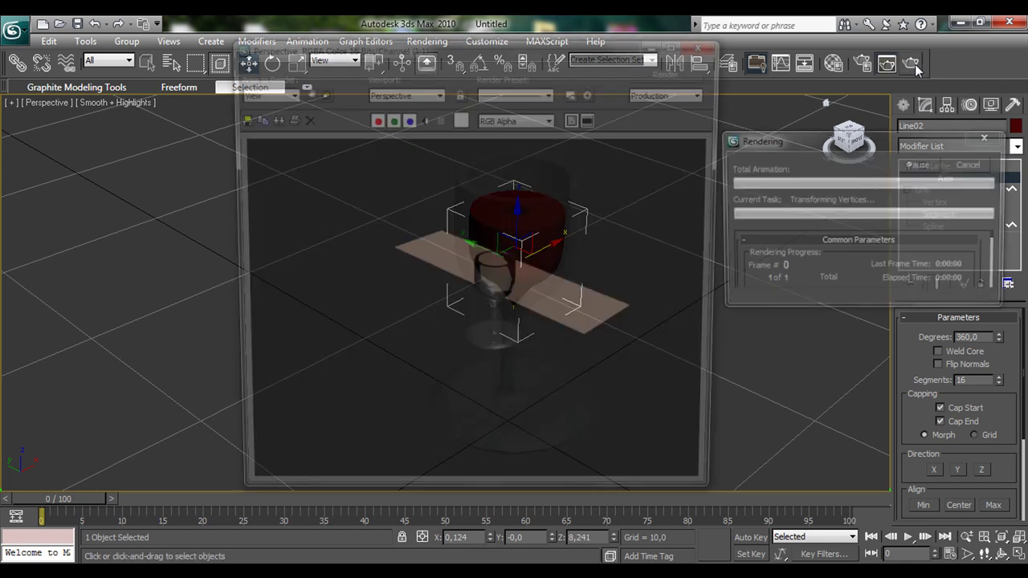